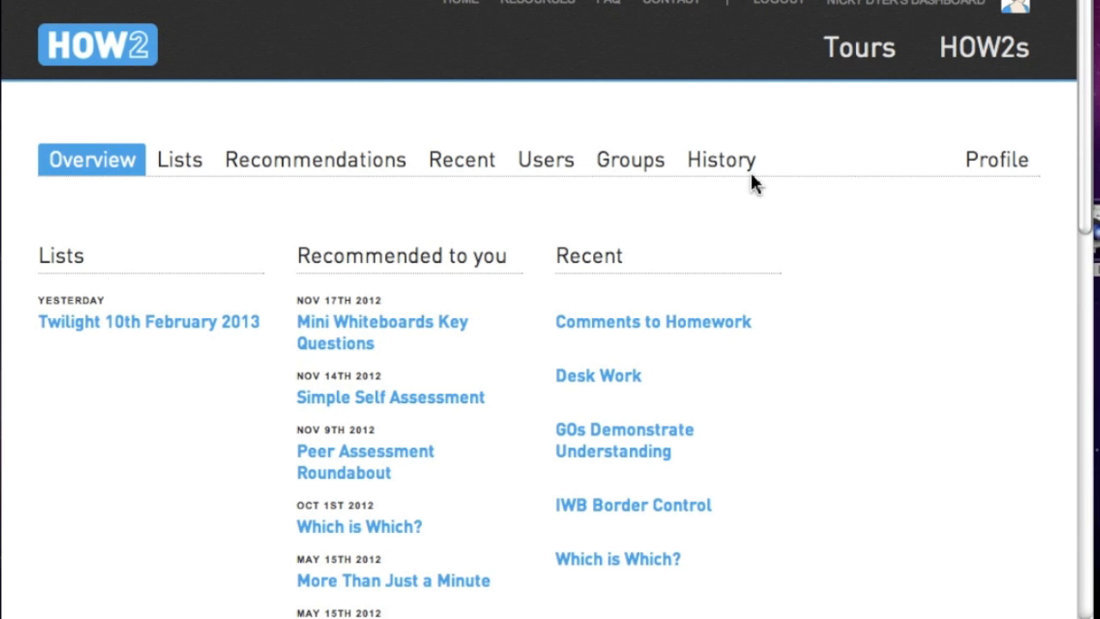
- Show the Users page listing each account's name, e-mail, role and status
left_click(540, 174)
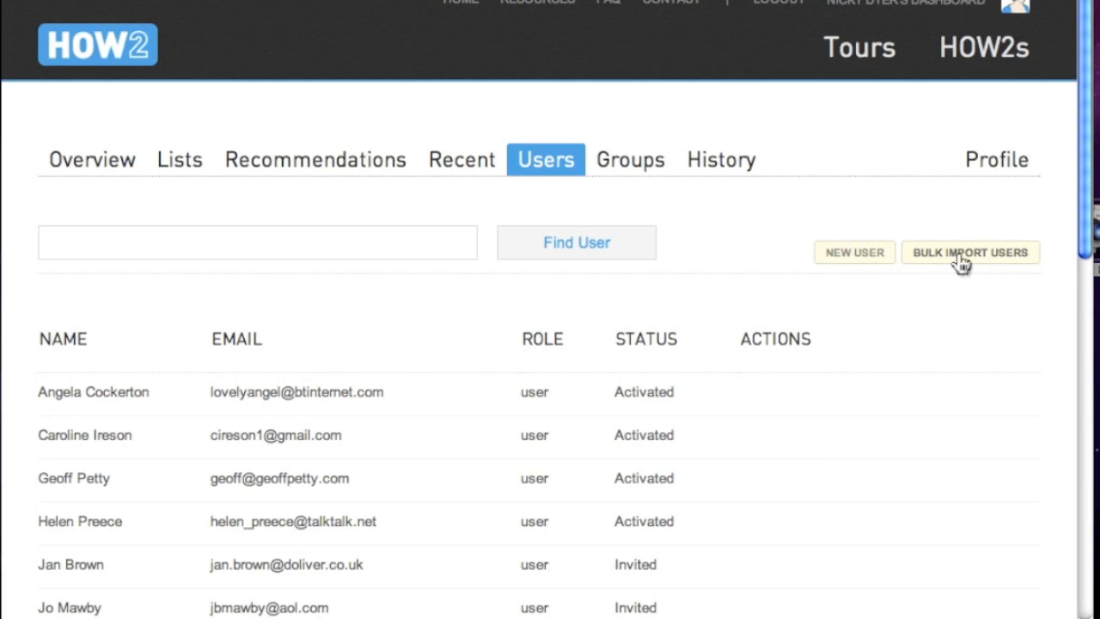
- Add a new user with their full name and e-mail address, status Invited
left_click(858, 254)
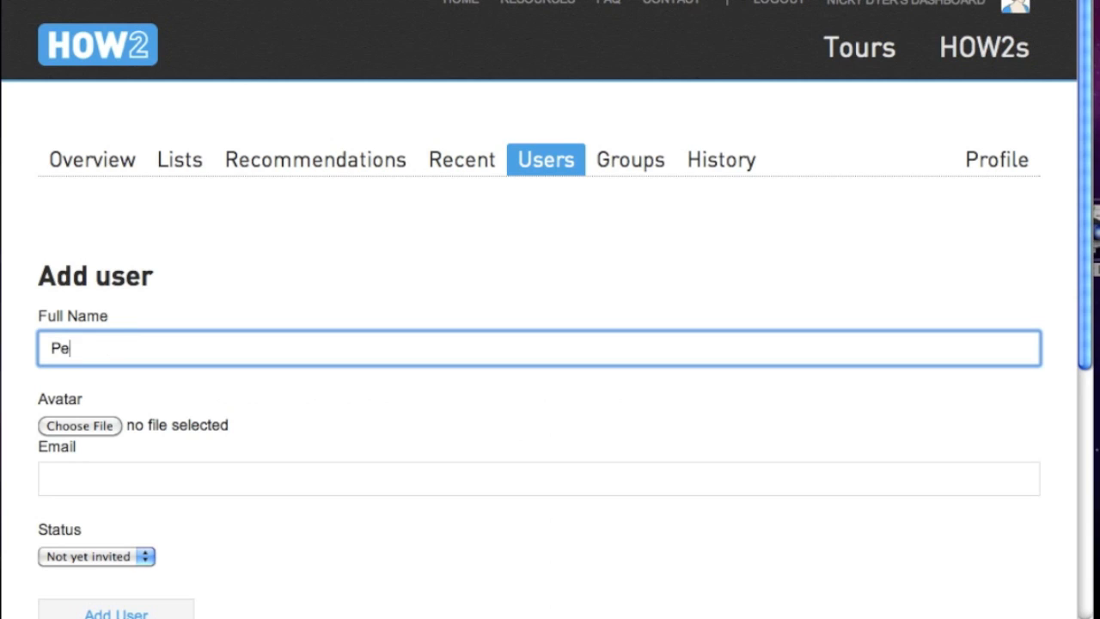
left_click(96, 479)
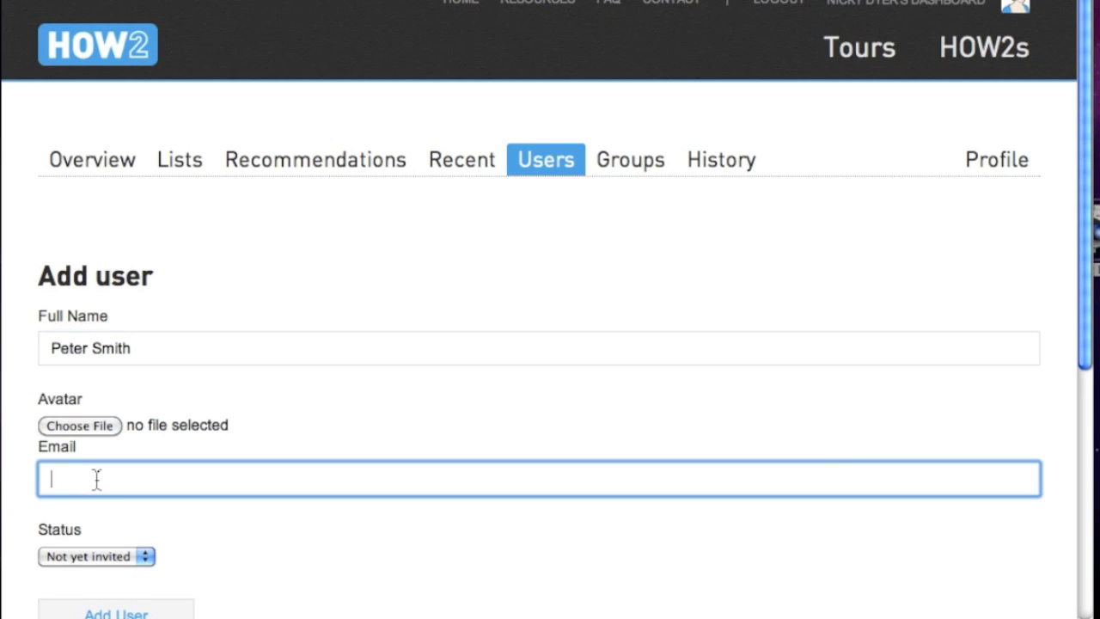
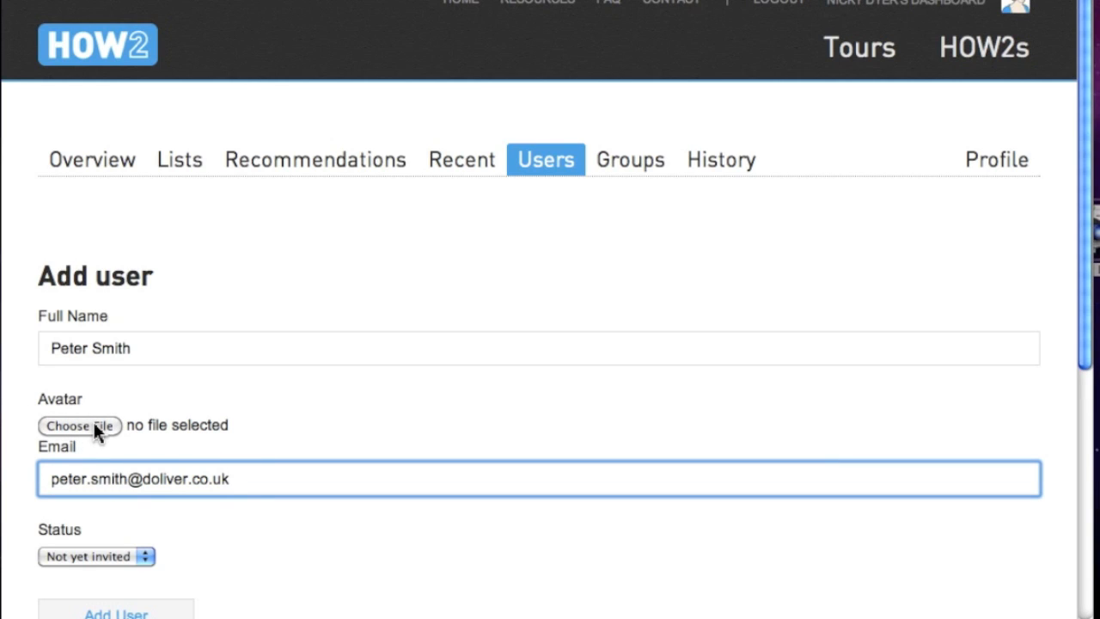
left_click(149, 562)
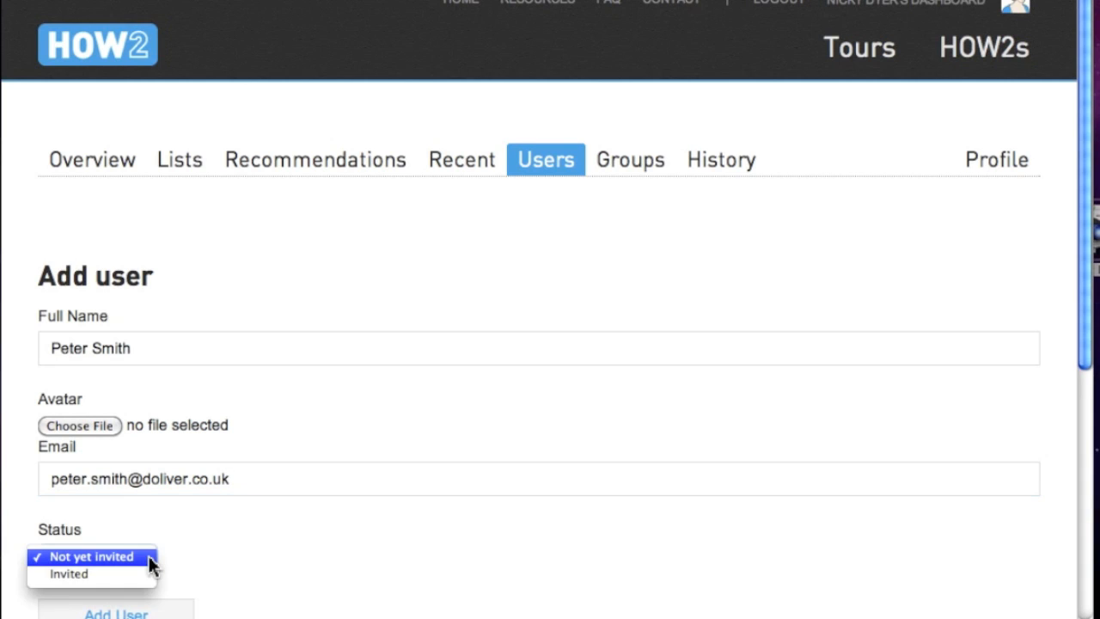
left_click(127, 574)
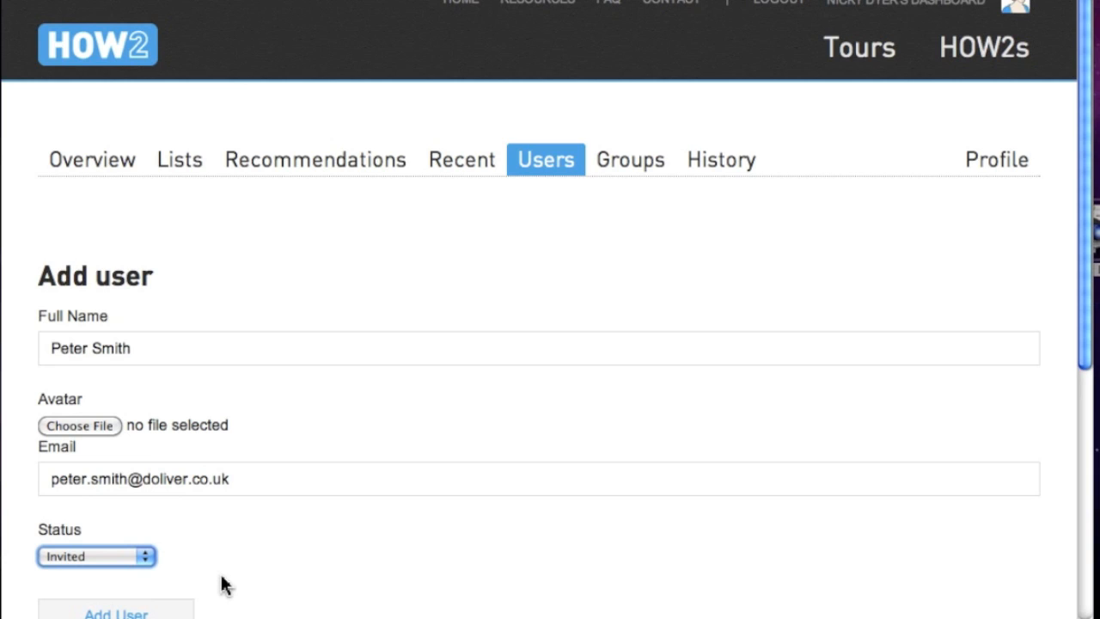
left_click(137, 613)
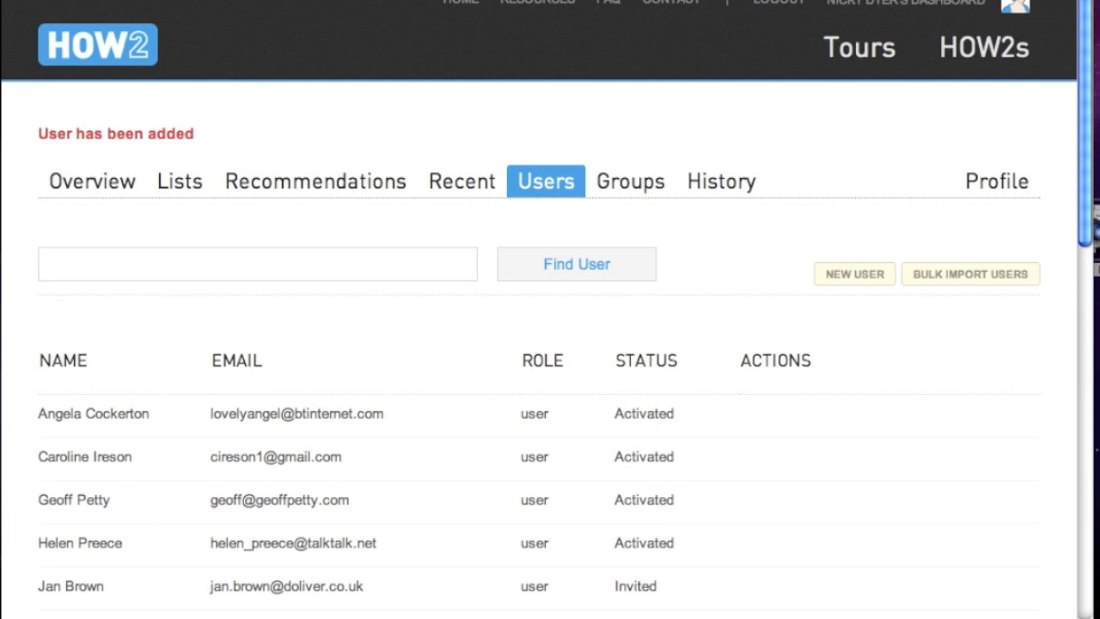
- Go to Bulk Import Users and download the example CSV template
scroll(550, 344, "down", 8)
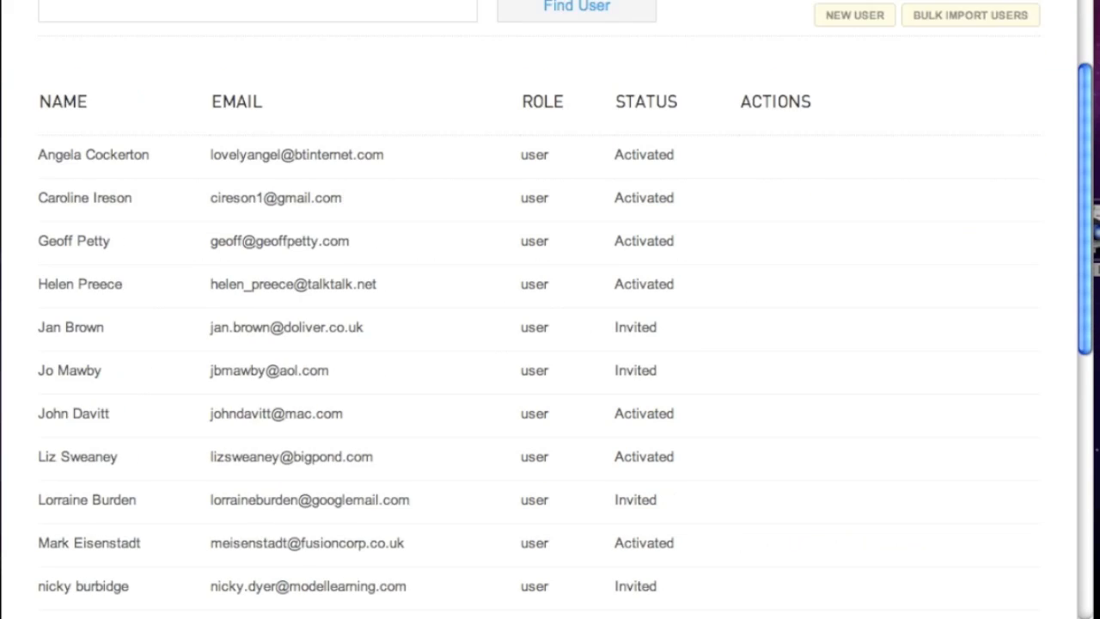
scroll(550, 344, "down", 2)
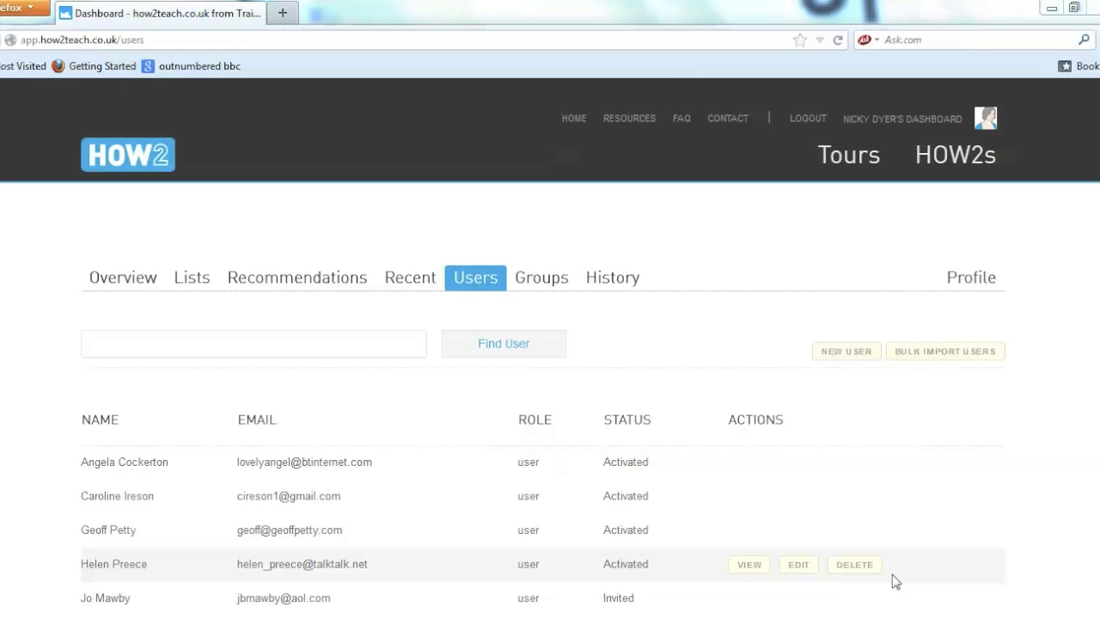
left_click(964, 353)
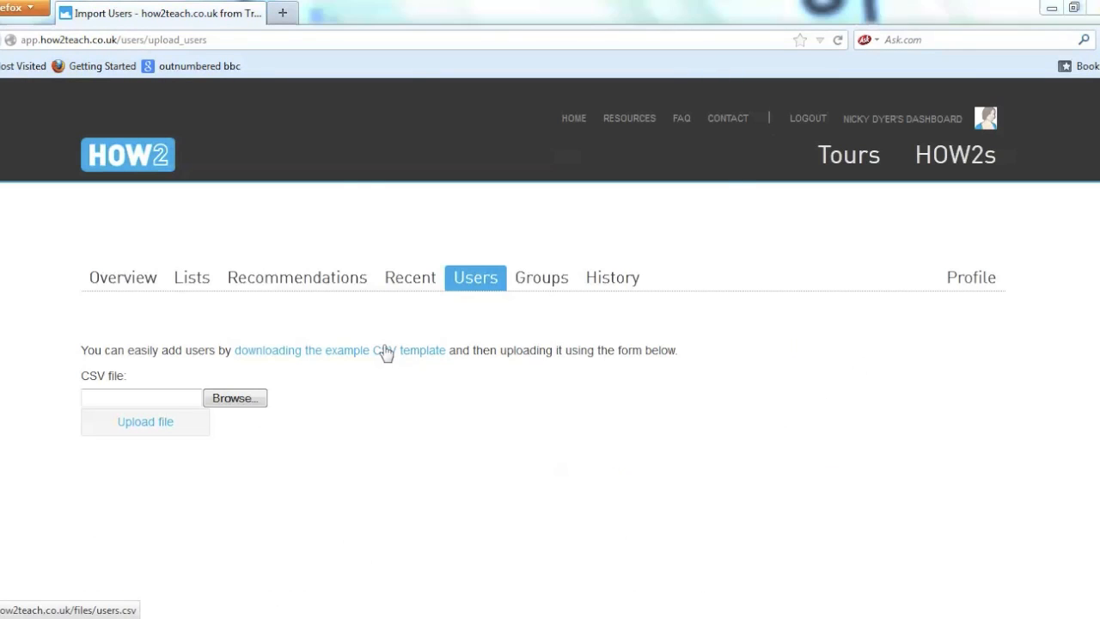
left_click(386, 352)
- In the Excel template, enter two more users' full names and e-mails in rows 3 and 4
left_click(605, 416)
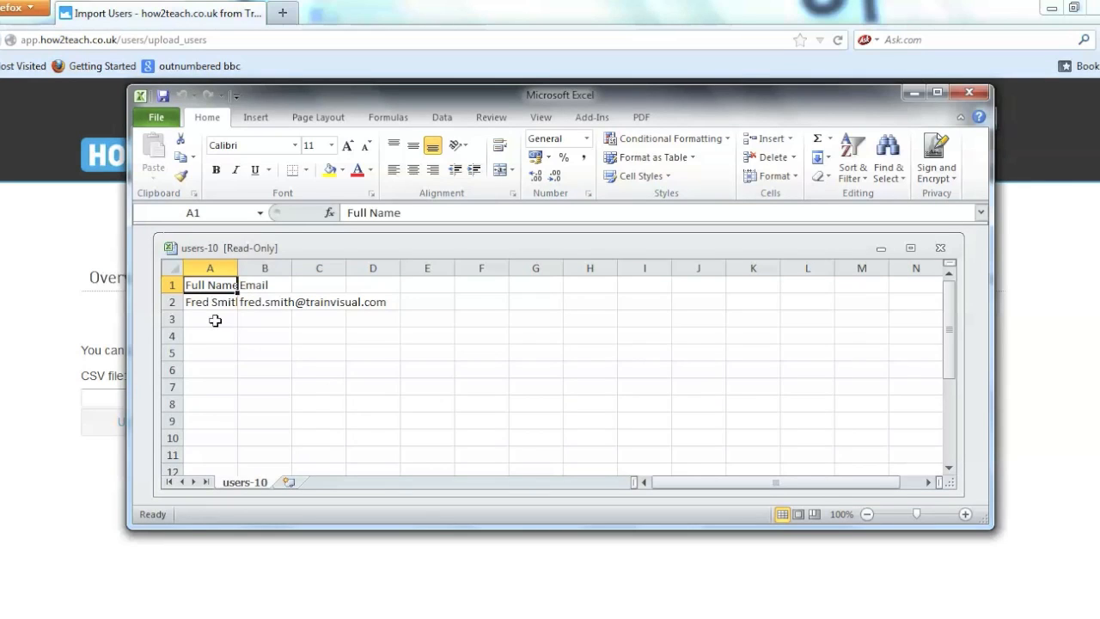
key("Down")
key("Down")
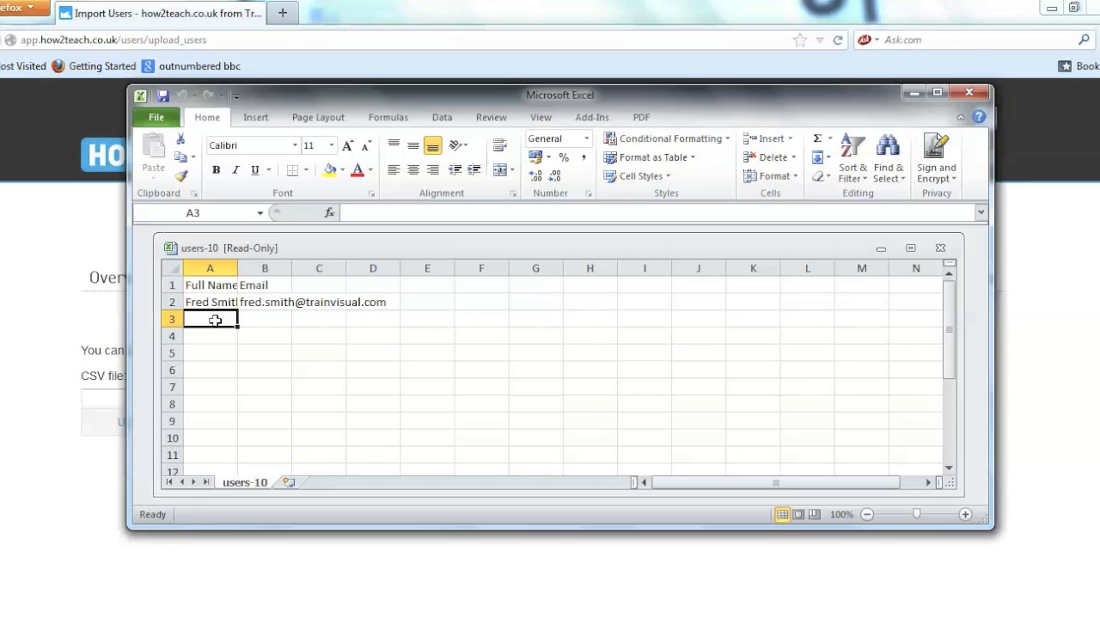
key("Tab")
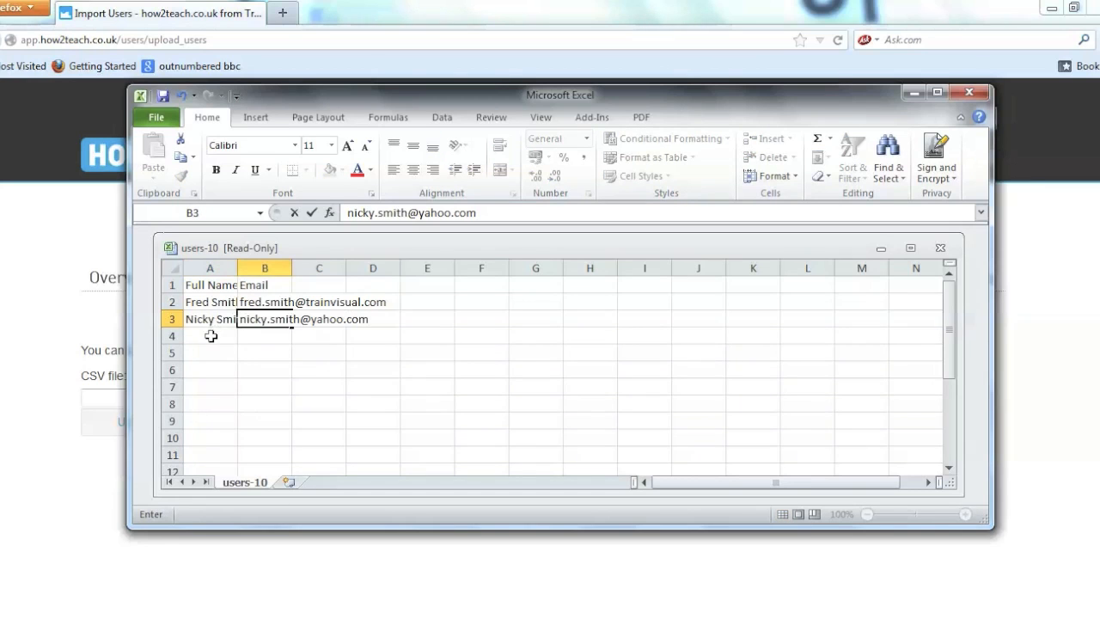
key("Return")
key("Tab")
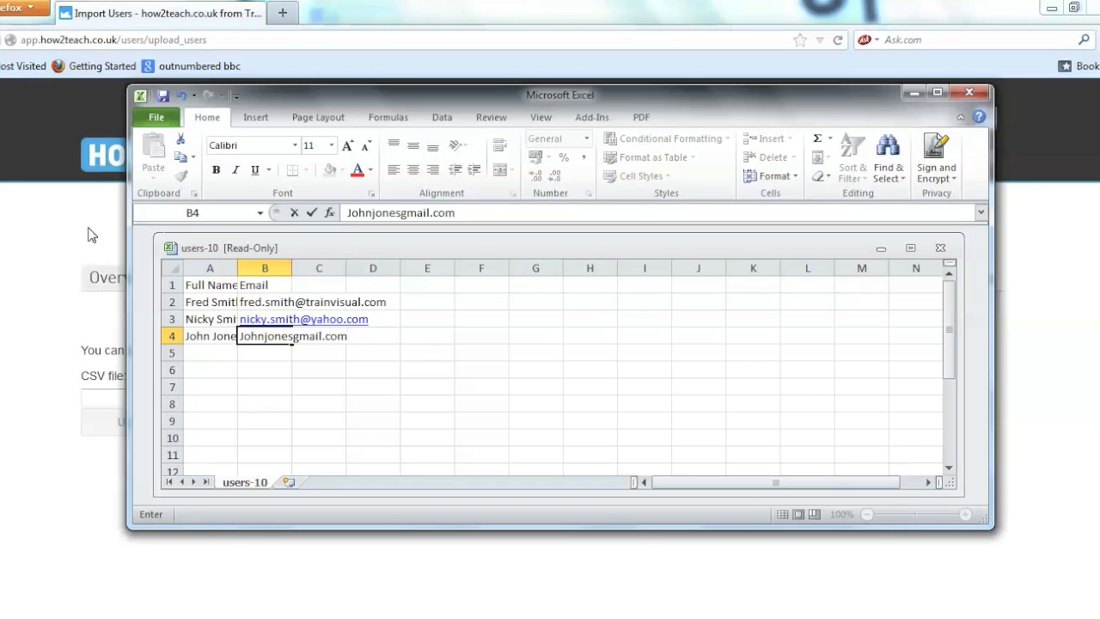
- Save the edited template as users.csv
left_click(156, 120)
left_click(185, 169)
type("users.csv")
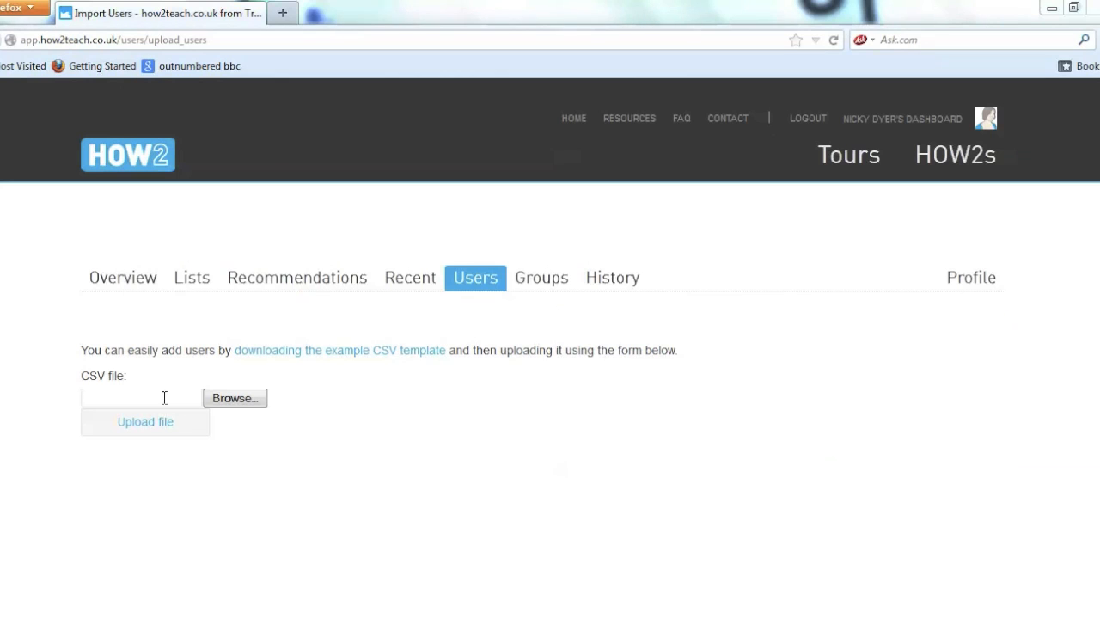
- Choose users.csv and upload it on the Import Users page
left_click(222, 400)
type("user")
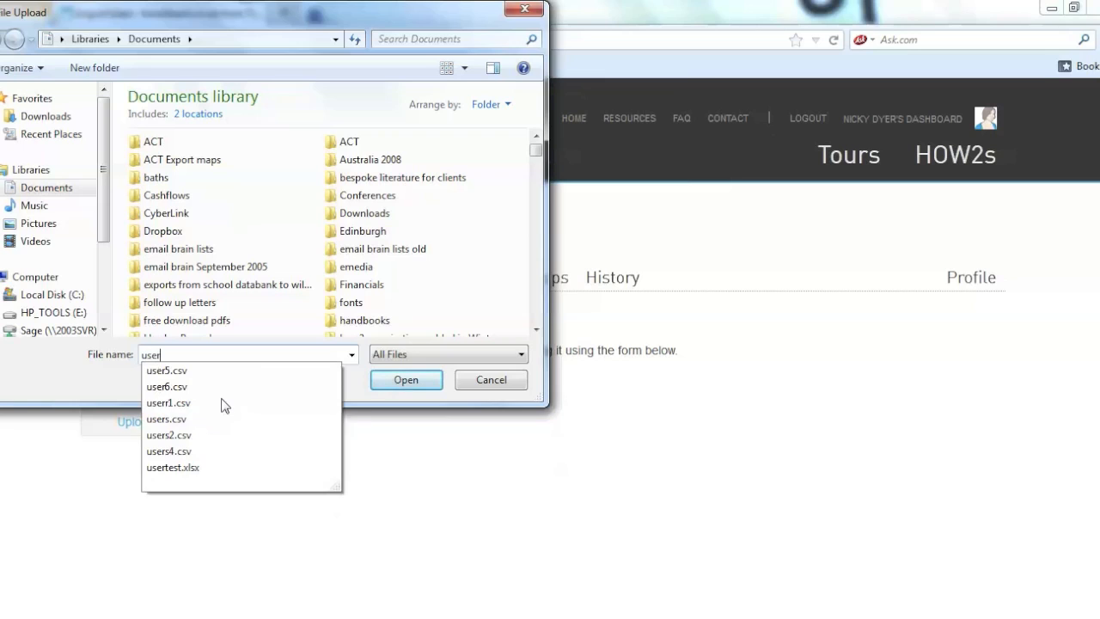
left_click(222, 418)
left_click(403, 386)
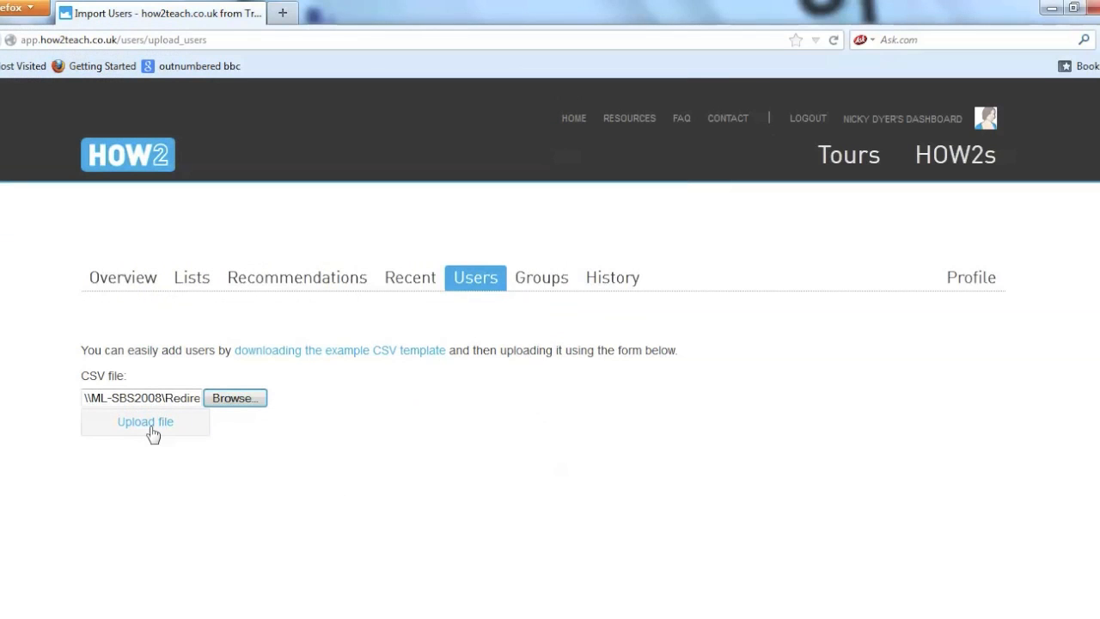
left_click(151, 433)
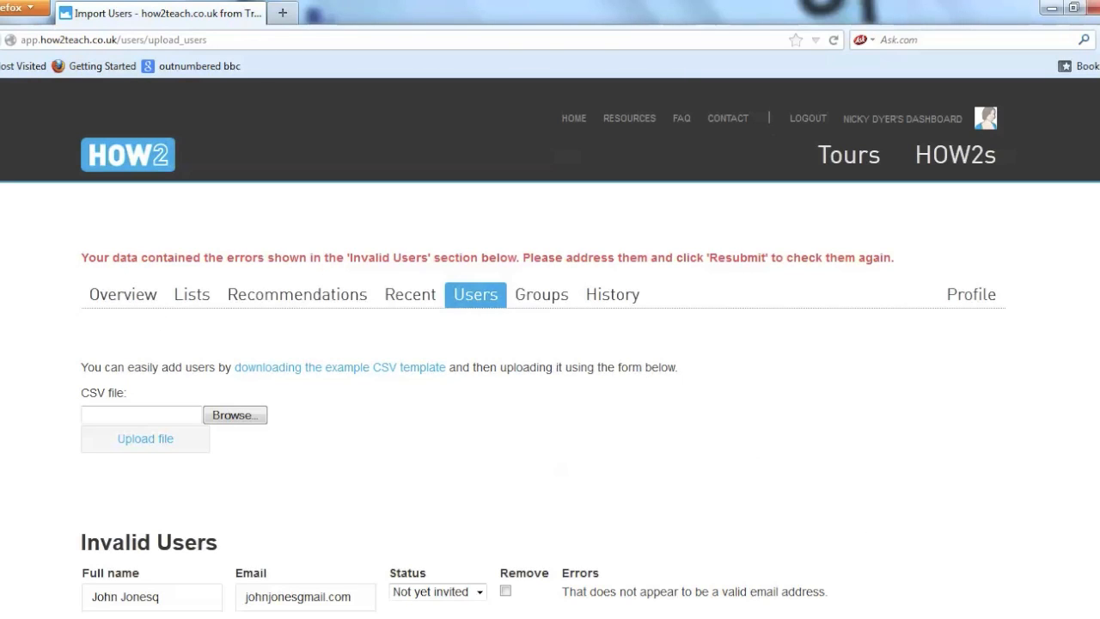
- Remove the stray letter from the invalid name, add the missing @ to the e-mail, and recheck
scroll(626, 533, "down", 4)
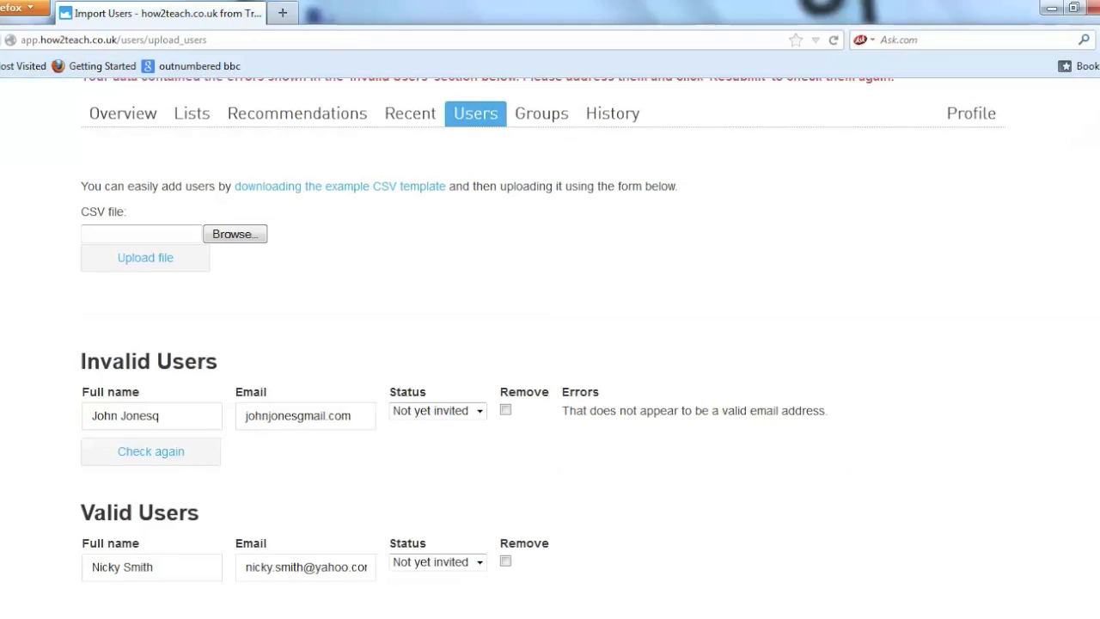
left_click(172, 403)
key("BackSpace")
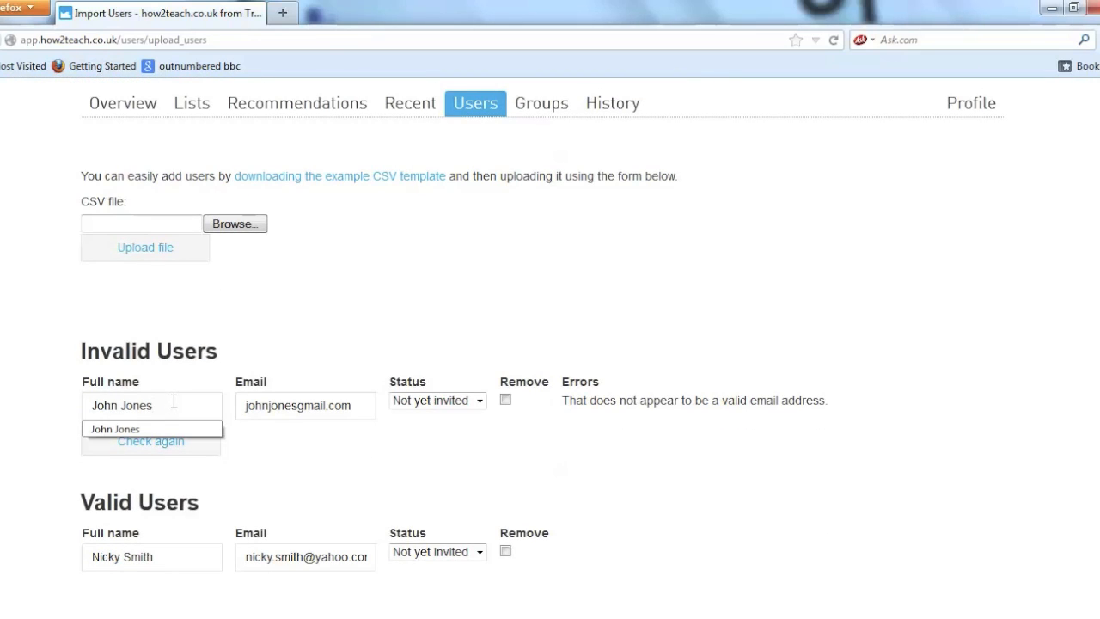
left_click(297, 405)
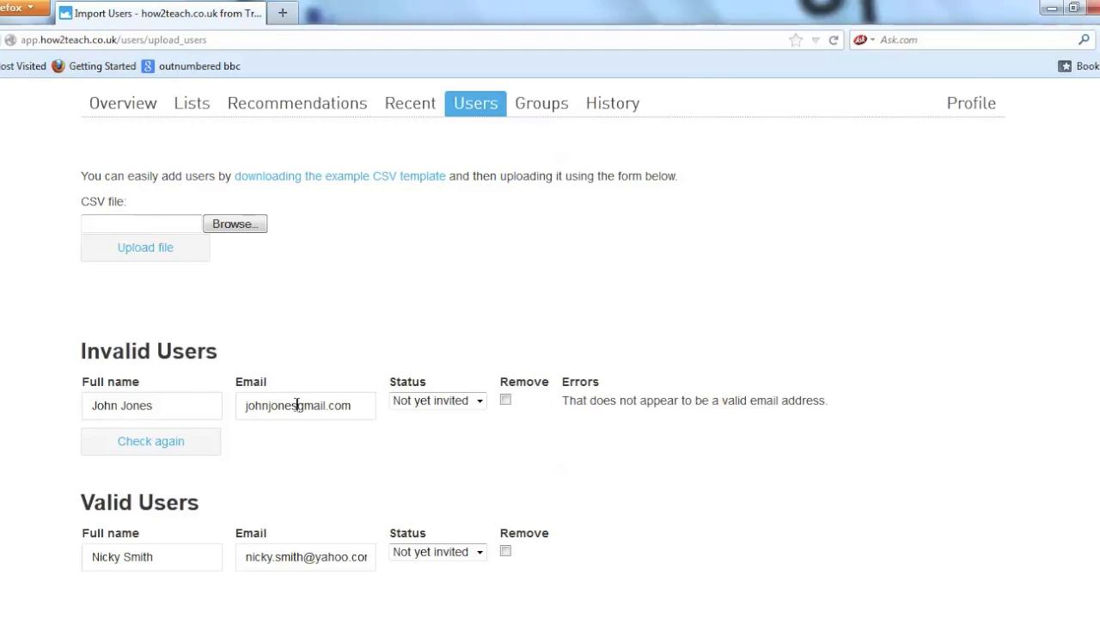
type("@")
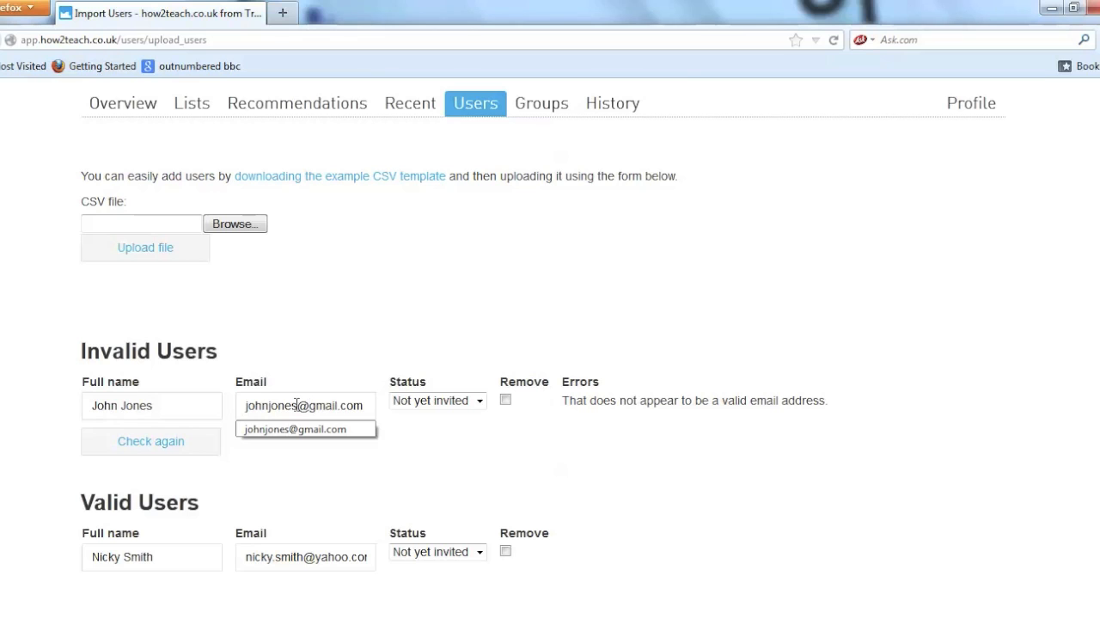
left_click_drag(297, 405, 146, 491)
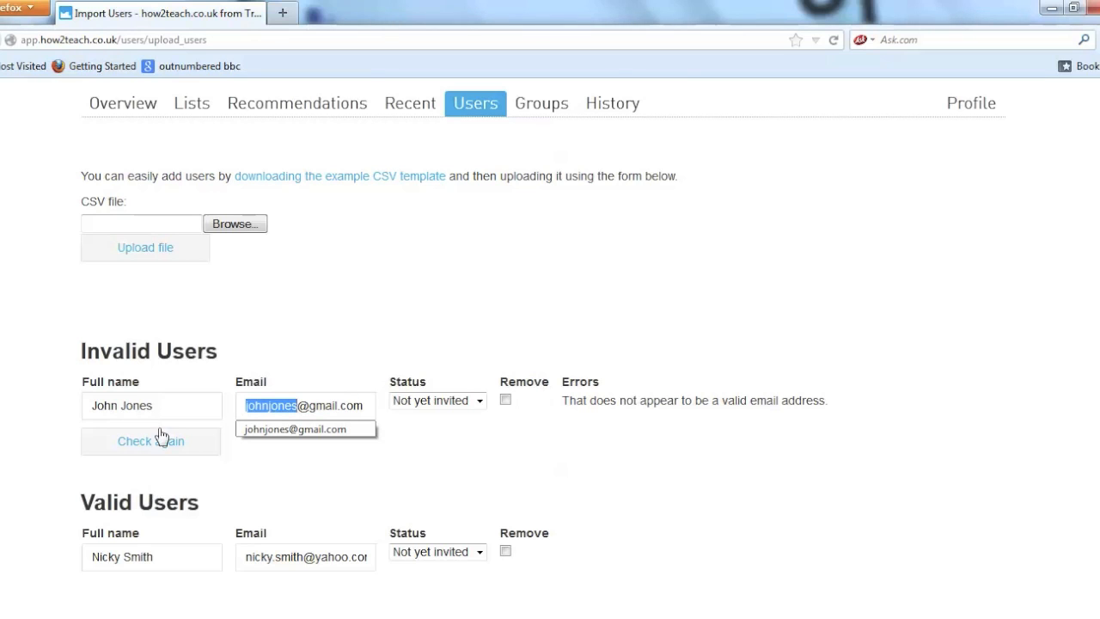
left_click(161, 447)
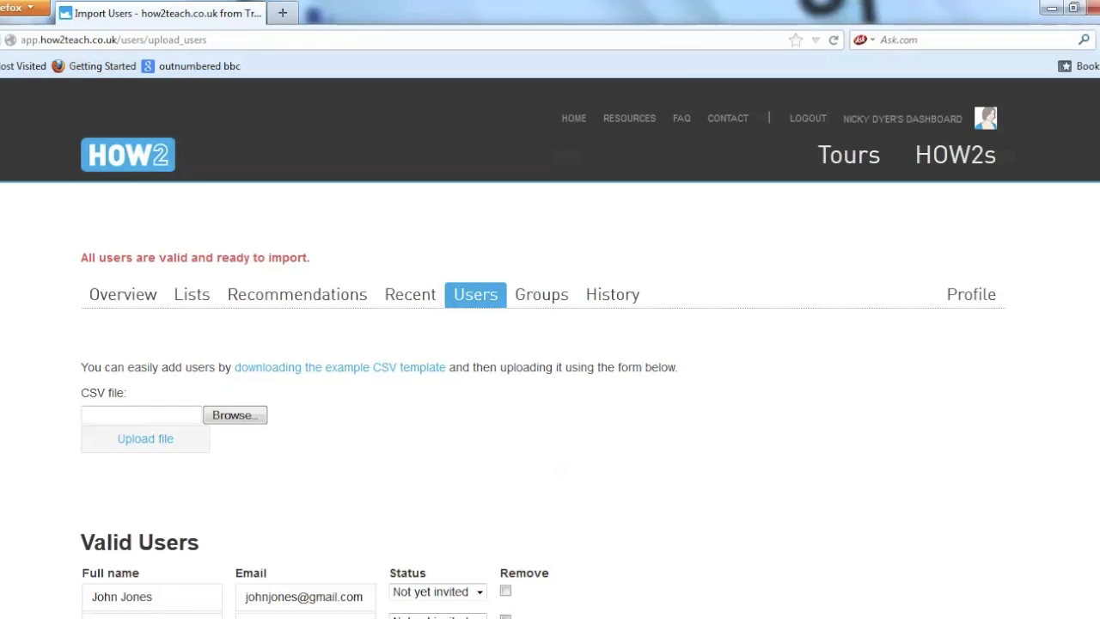
- Set the first valid user's status to Invited and import both users
scroll(550, 353, "down", 3)
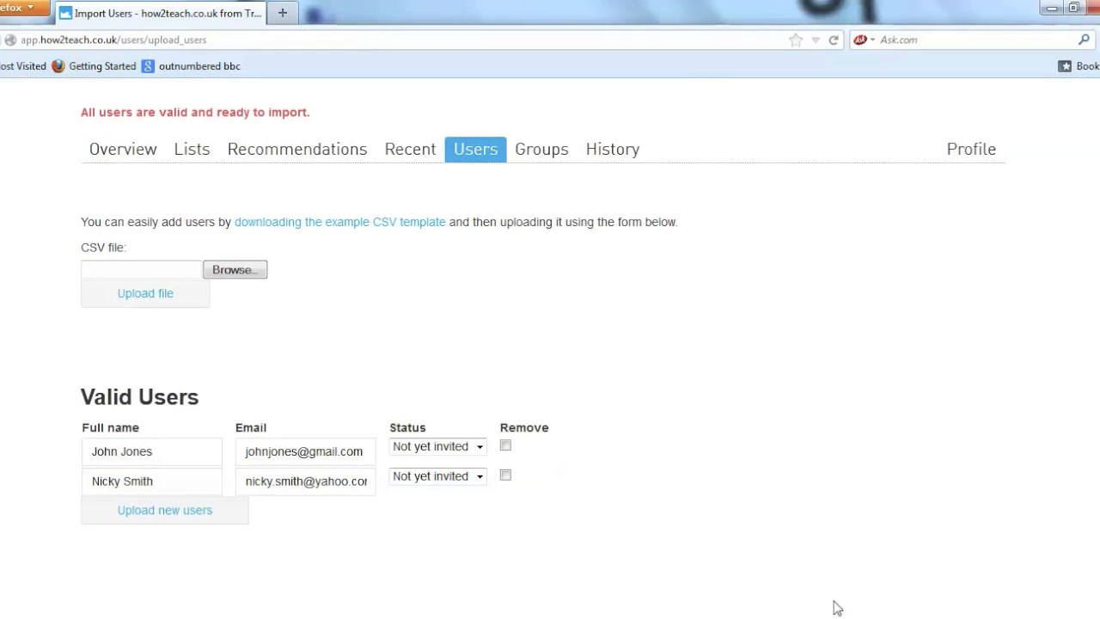
left_click(480, 447)
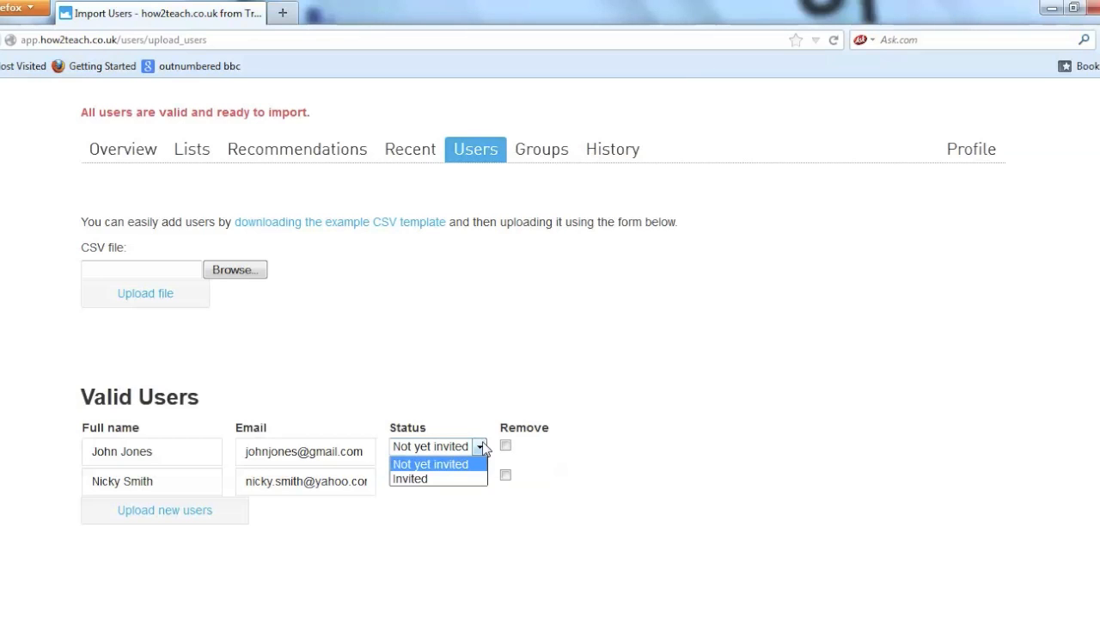
left_click(465, 479)
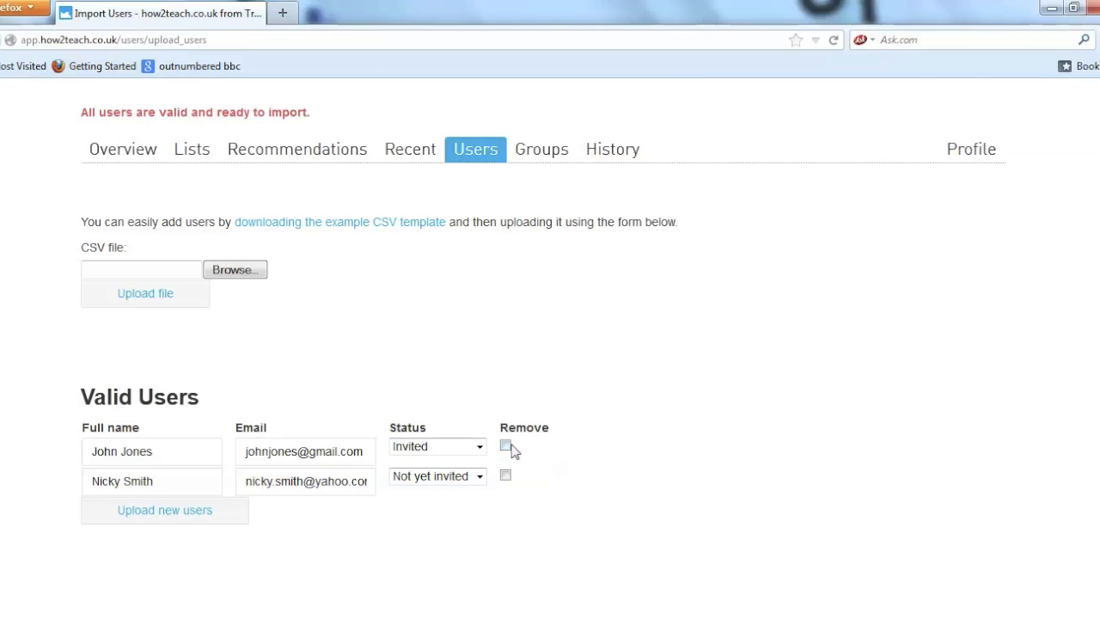
left_click(181, 510)
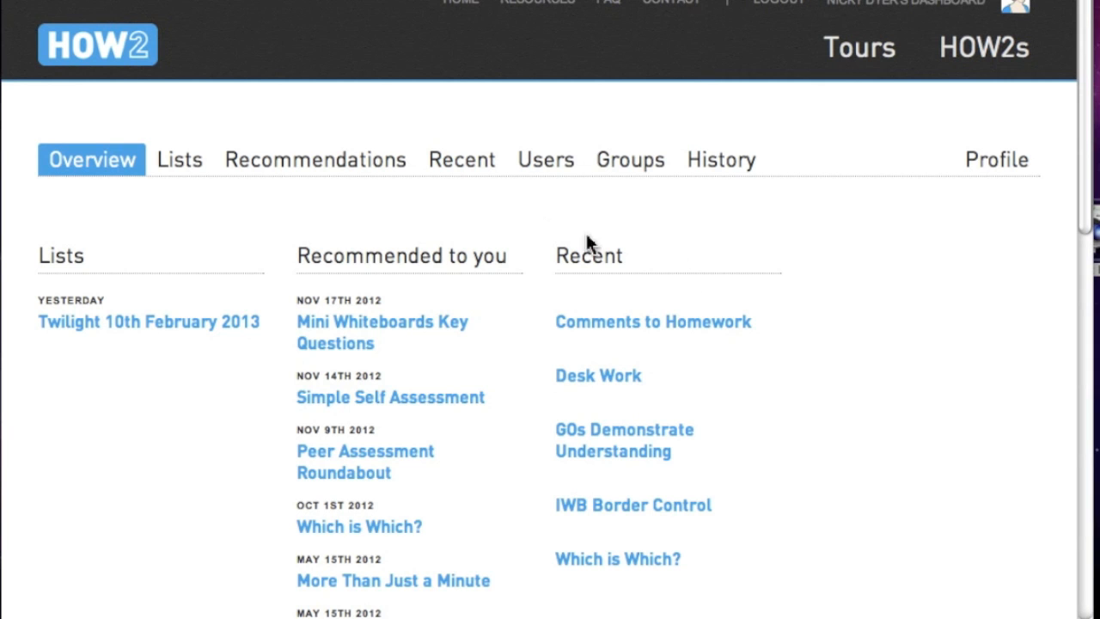
- Re-invite the user still awaiting activation on the Users page and confirm with OK
left_click(546, 159)
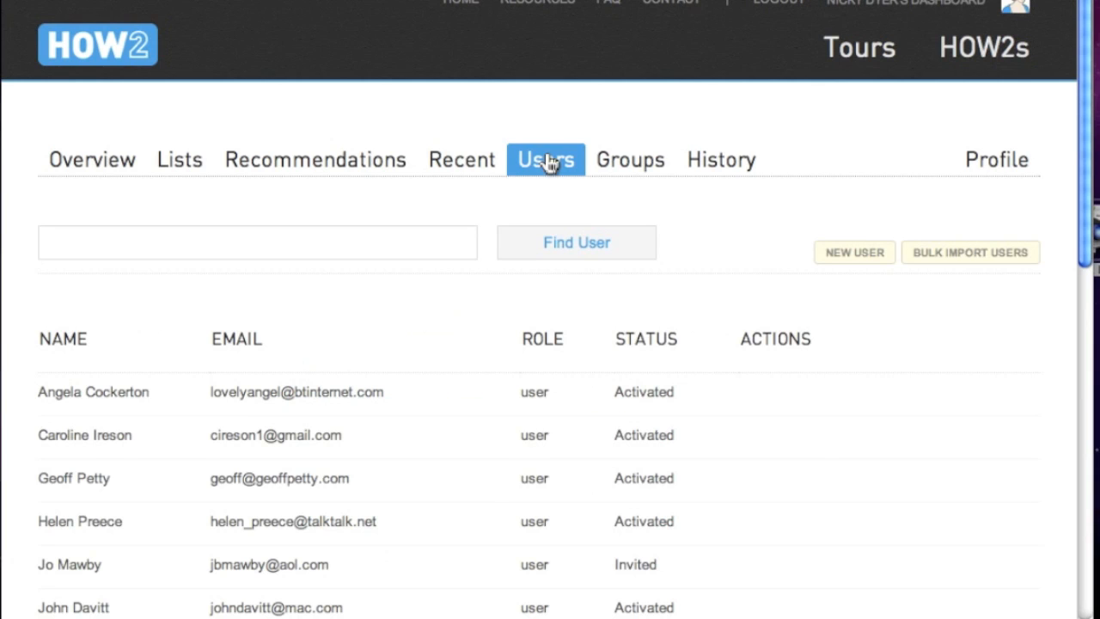
mouse_move(58, 388)
scroll(550, 344, "down", 5)
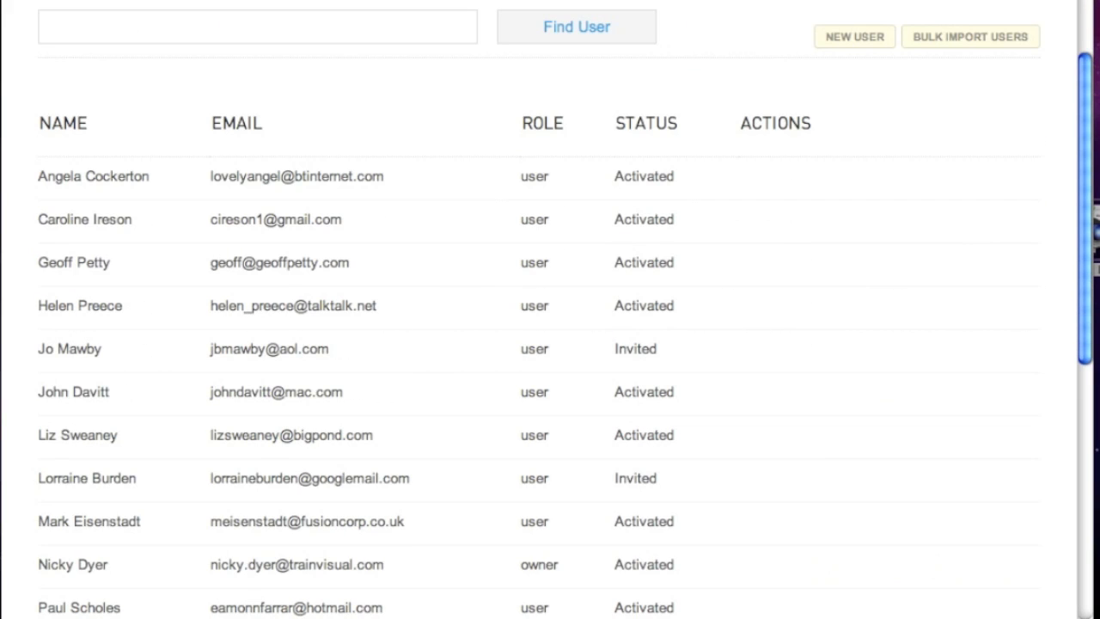
mouse_move(636, 479)
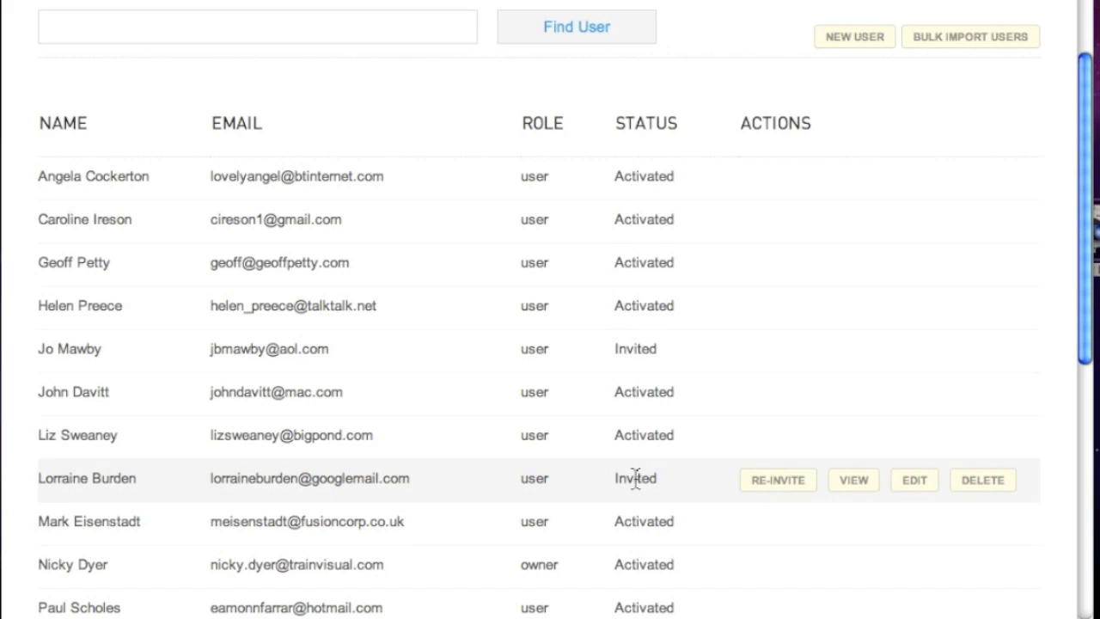
left_click(776, 481)
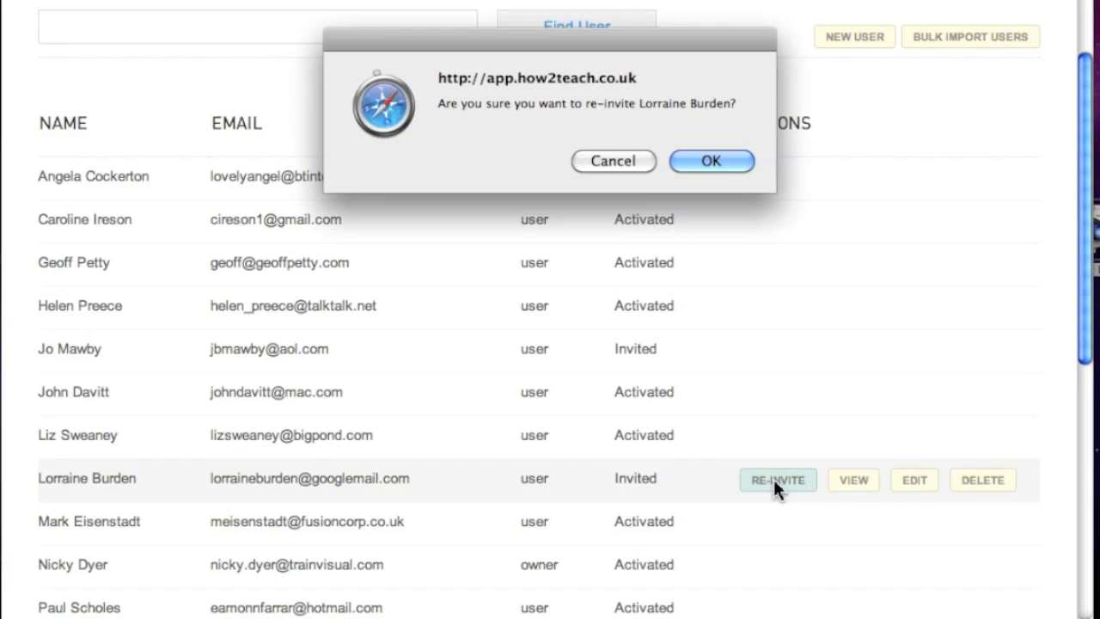
left_click(703, 165)
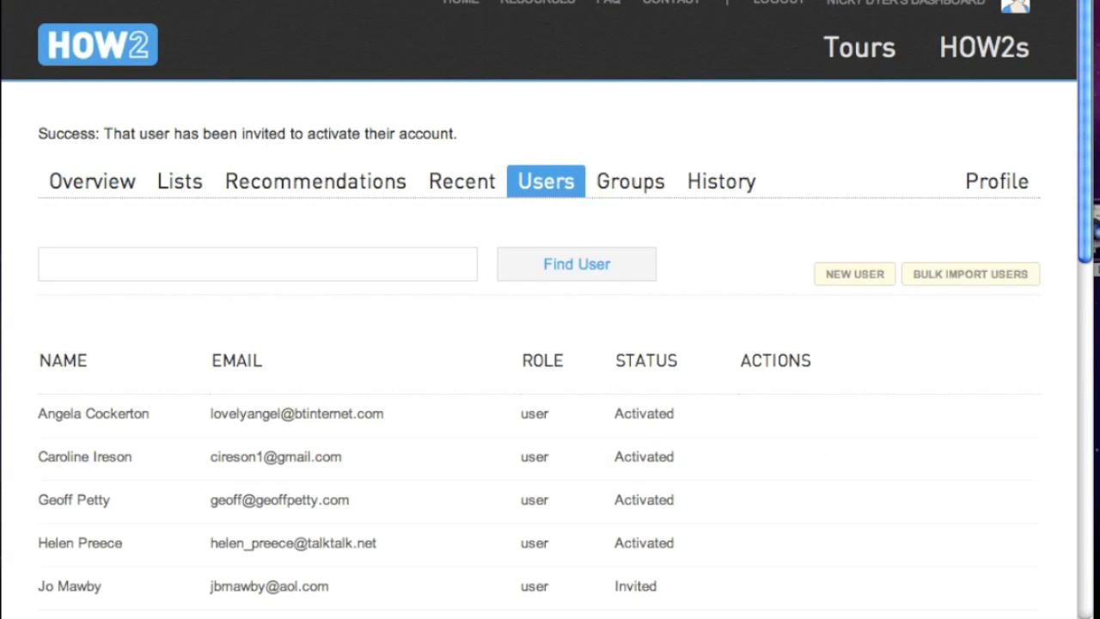
mouse_move(299, 422)
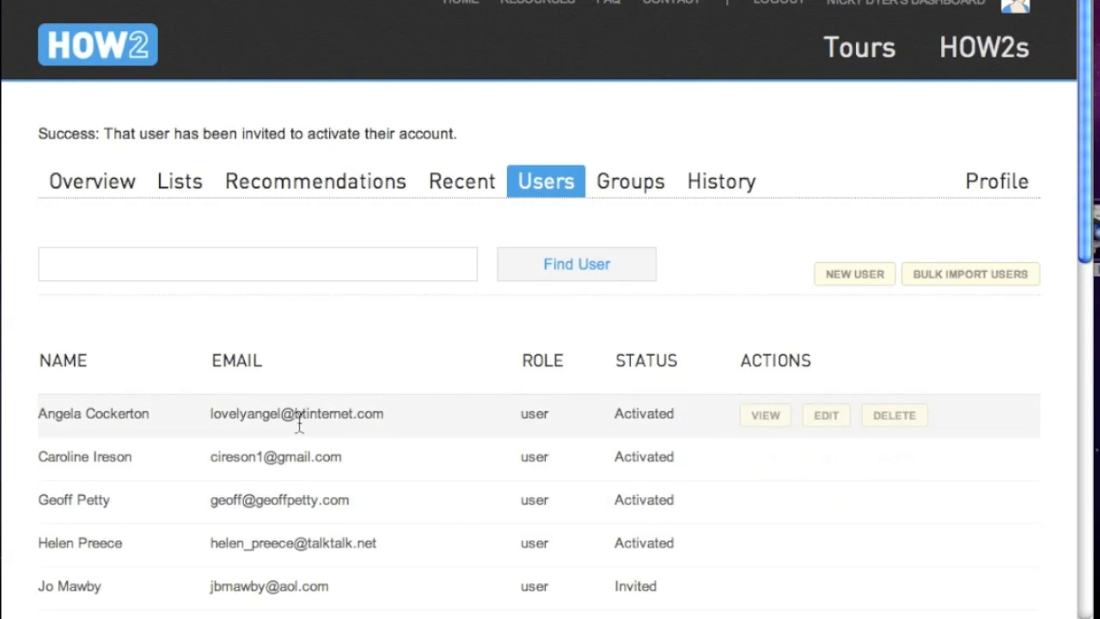
left_click(825, 417)
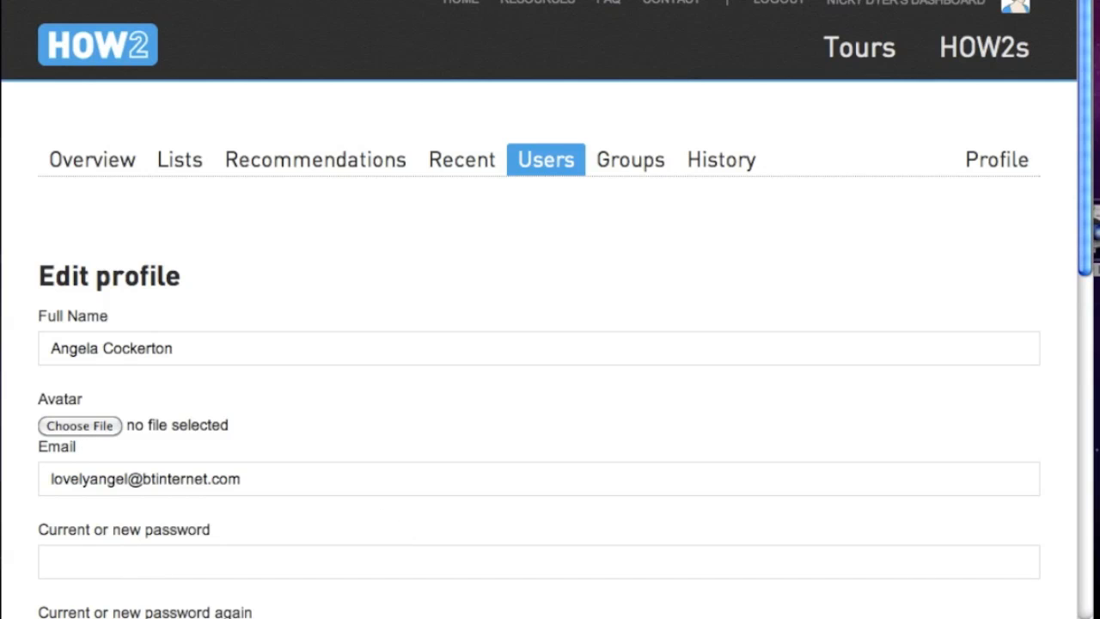
scroll(550, 344, "down", 5)
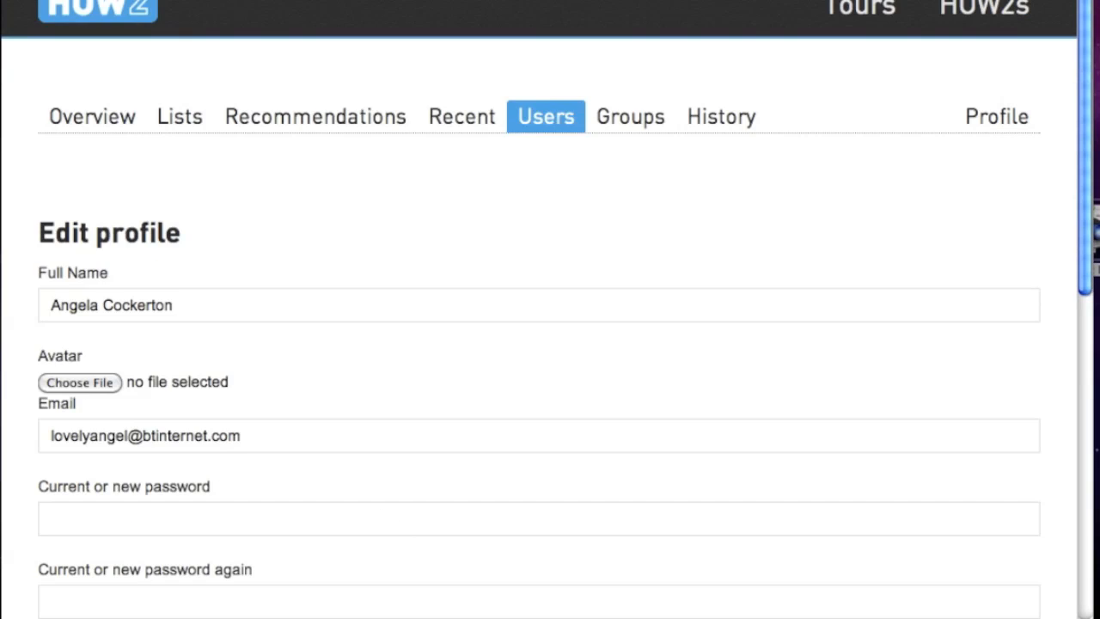
scroll(550, 343, "down", 3)
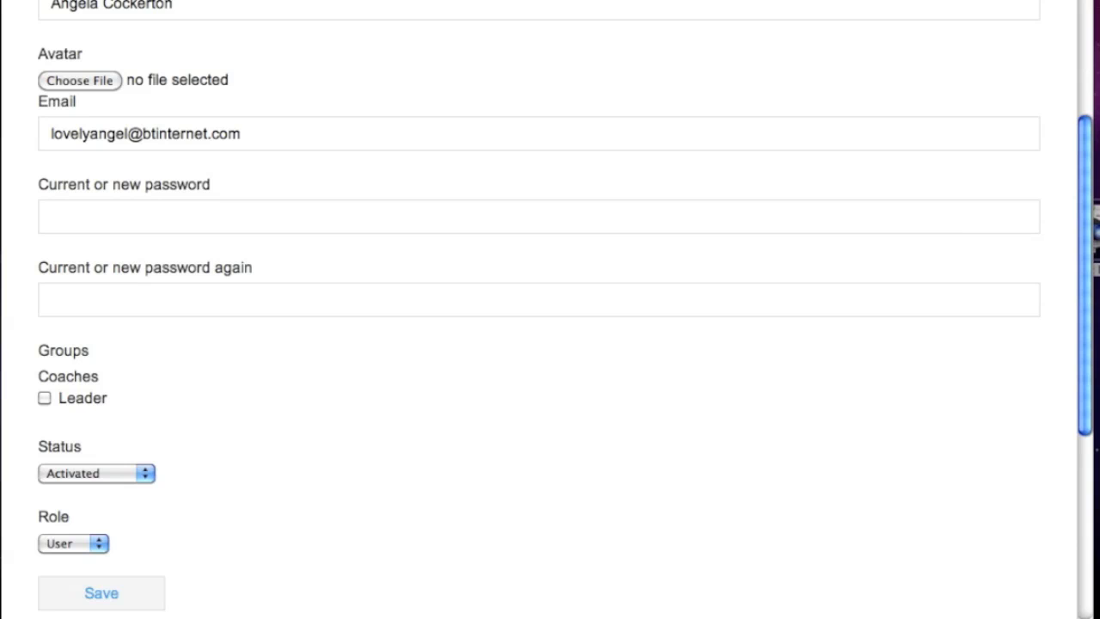
left_click(102, 544)
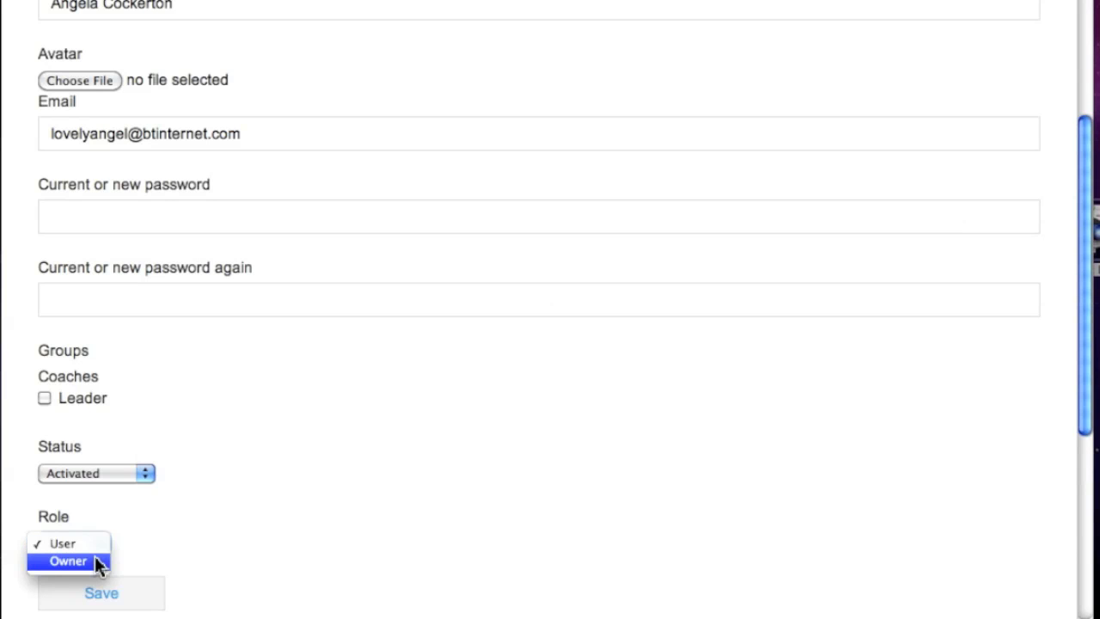
left_click(158, 4)
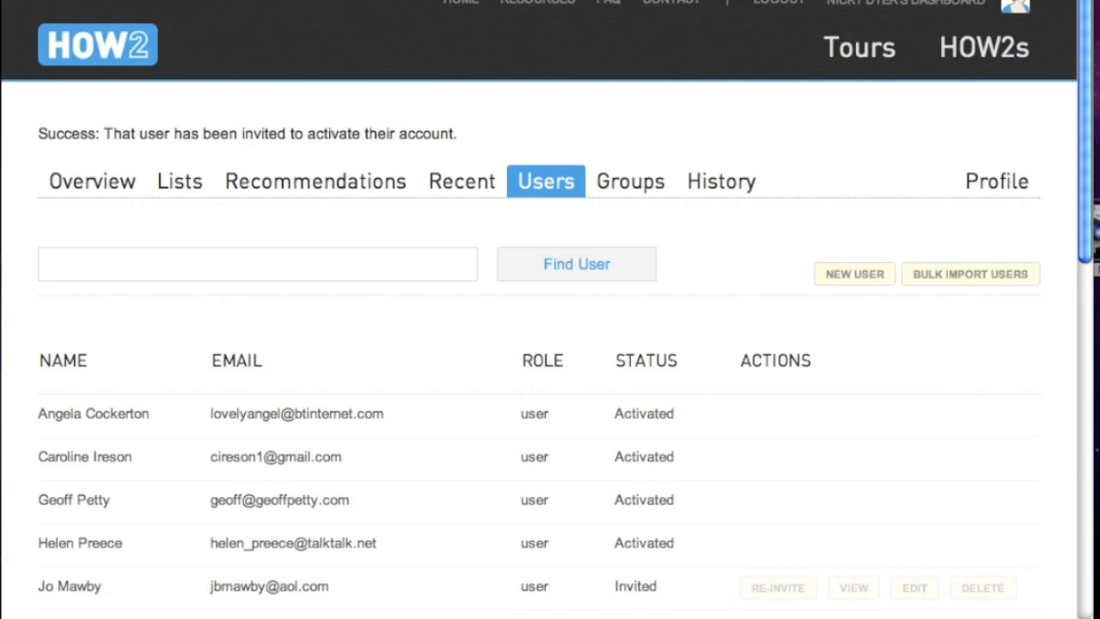
- Scroll down through the Users list to the dashboard overview
scroll(908, 589, "down", 1)
scroll(550, 344, "down", 5)
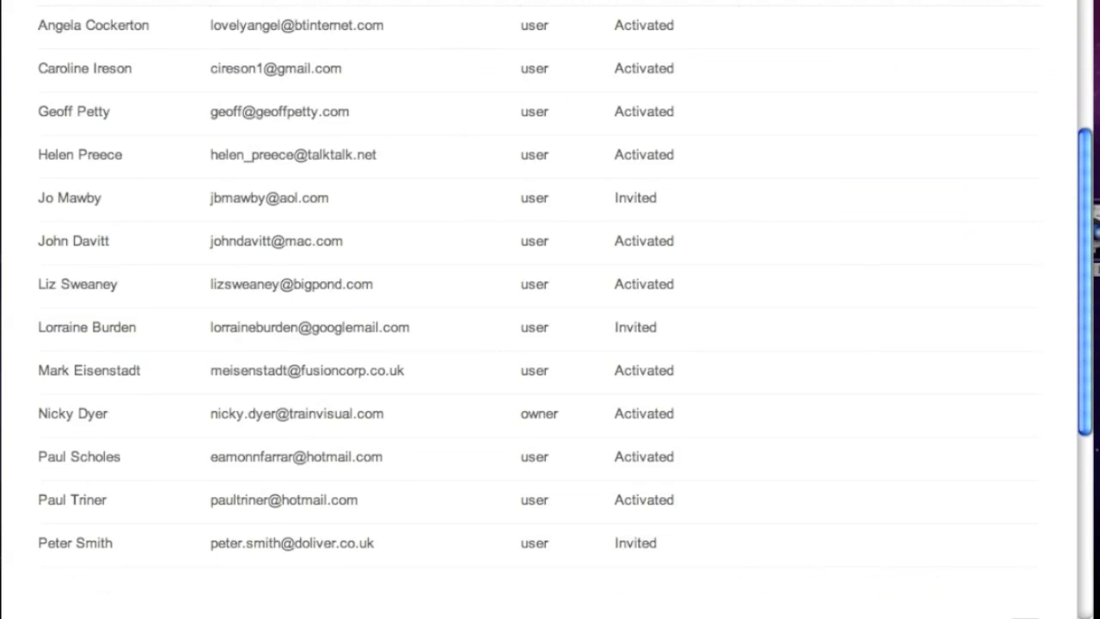
mouse_move(730, 557)
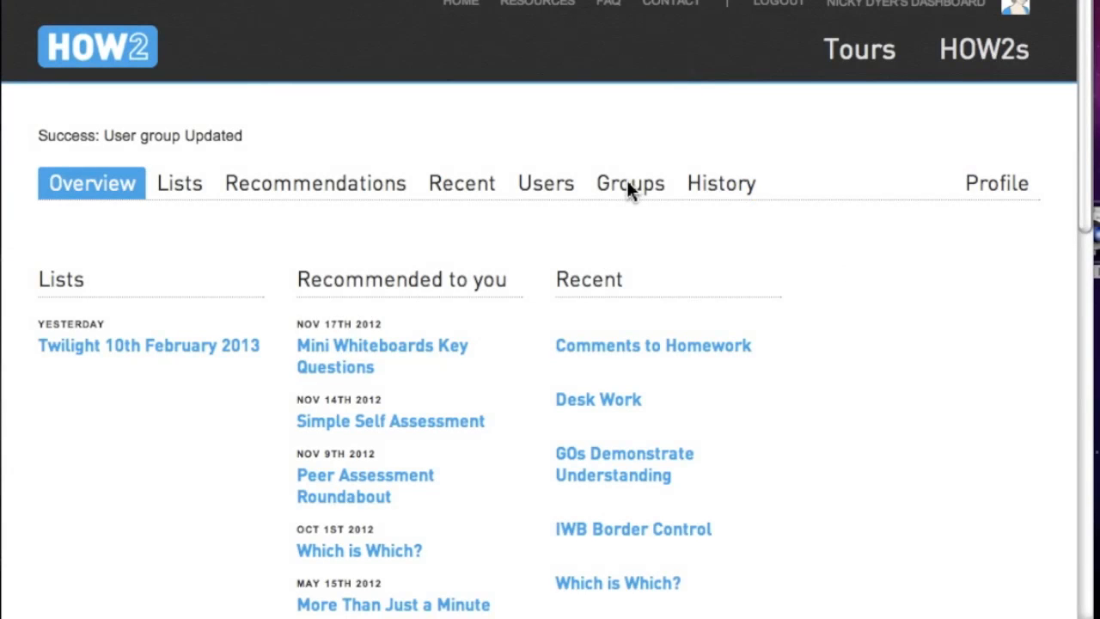
- Create a new group named 'English Department' on the Groups tab
left_click(629, 184)
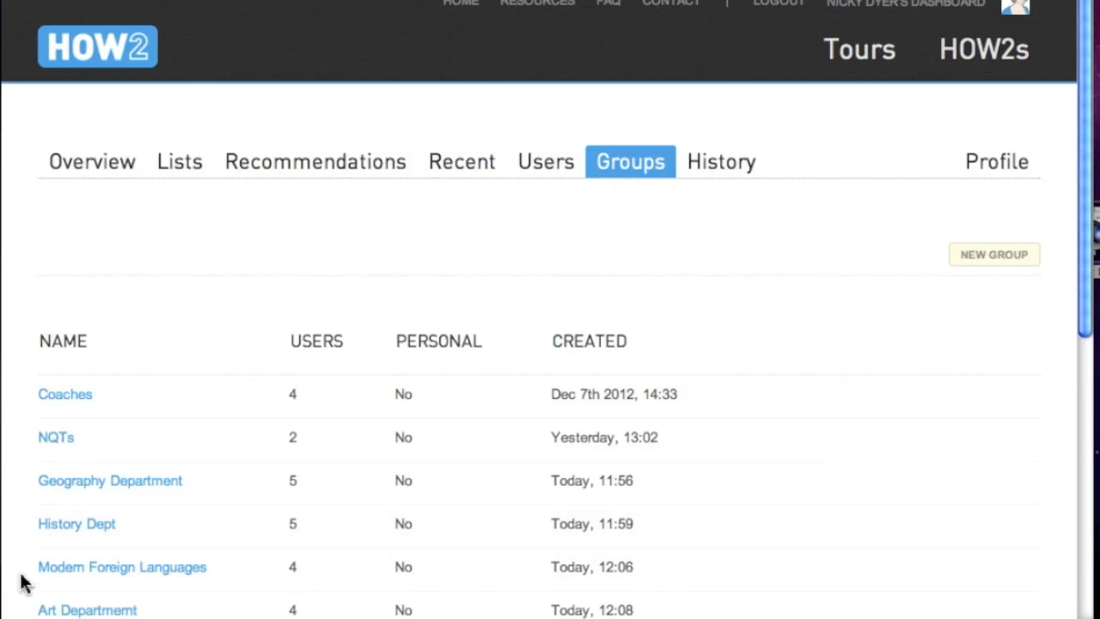
left_click(995, 256)
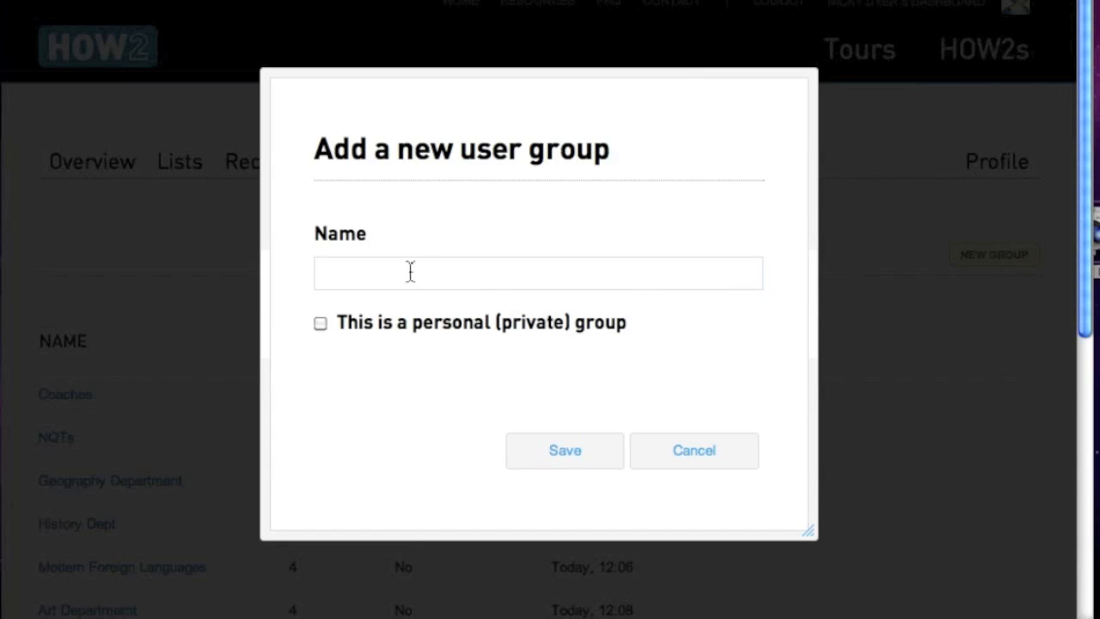
left_click(368, 275)
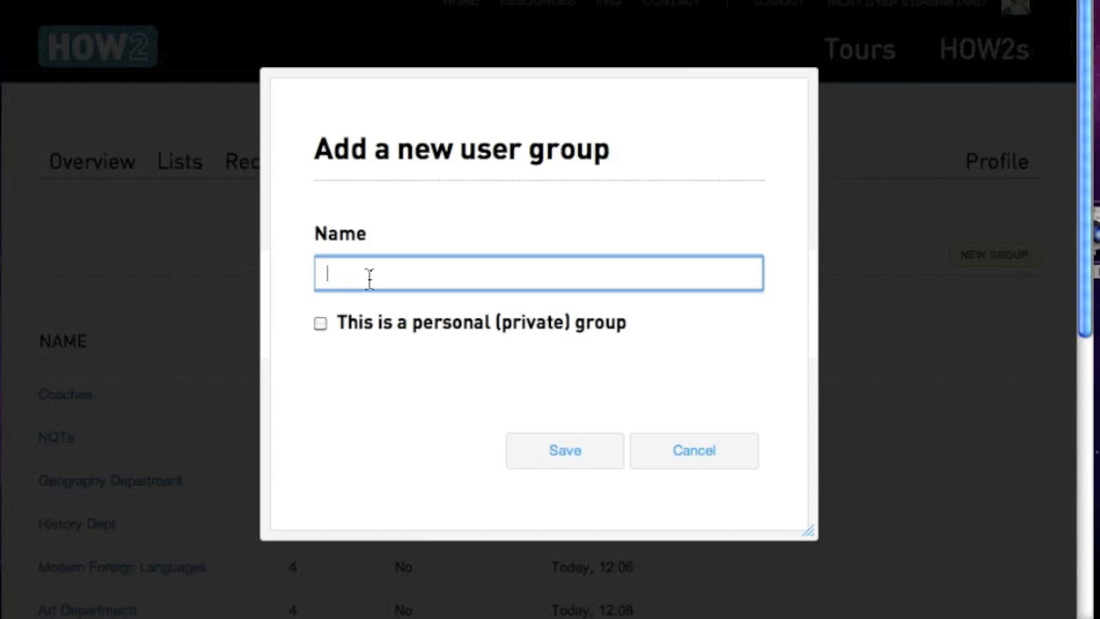
type("English Departent")
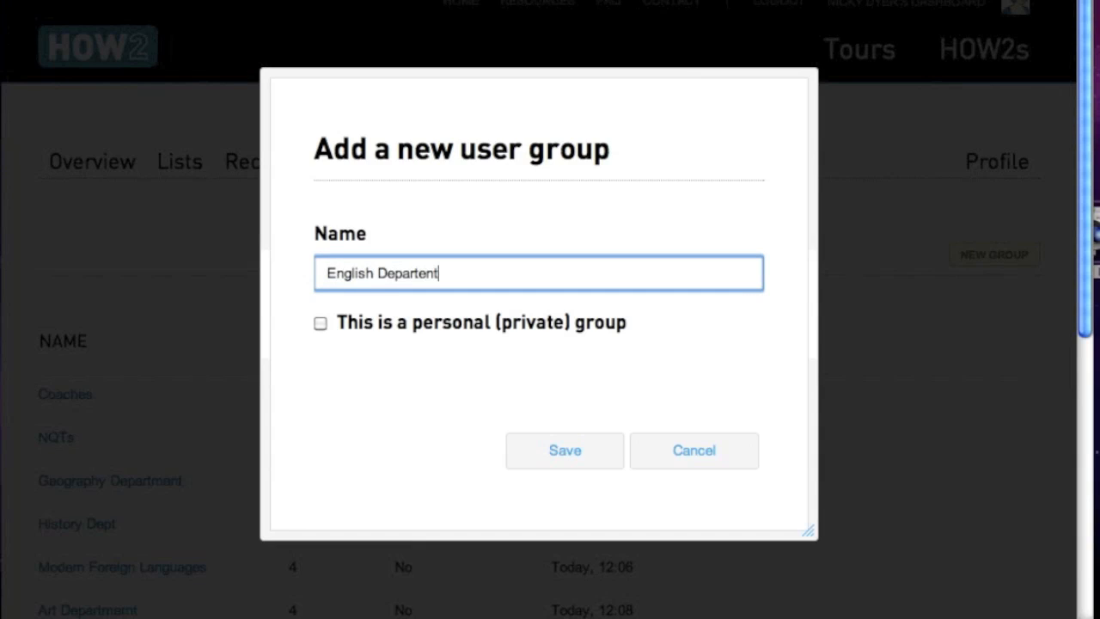
key("BackSpace")
key("BackSpace")
key("BackSpace")
type("ment")
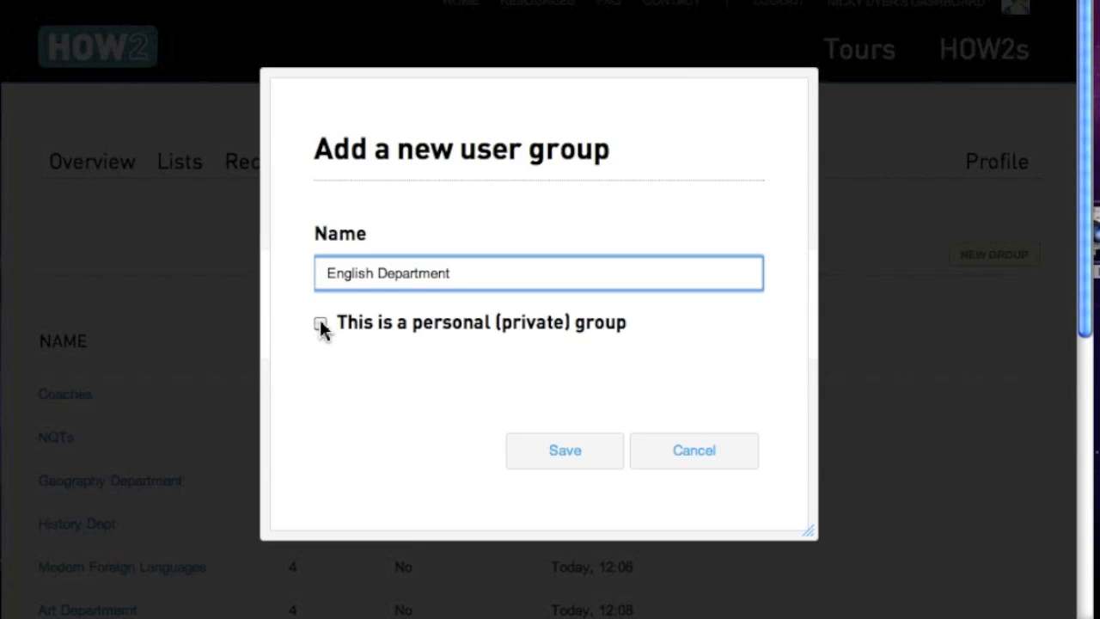
left_click(567, 452)
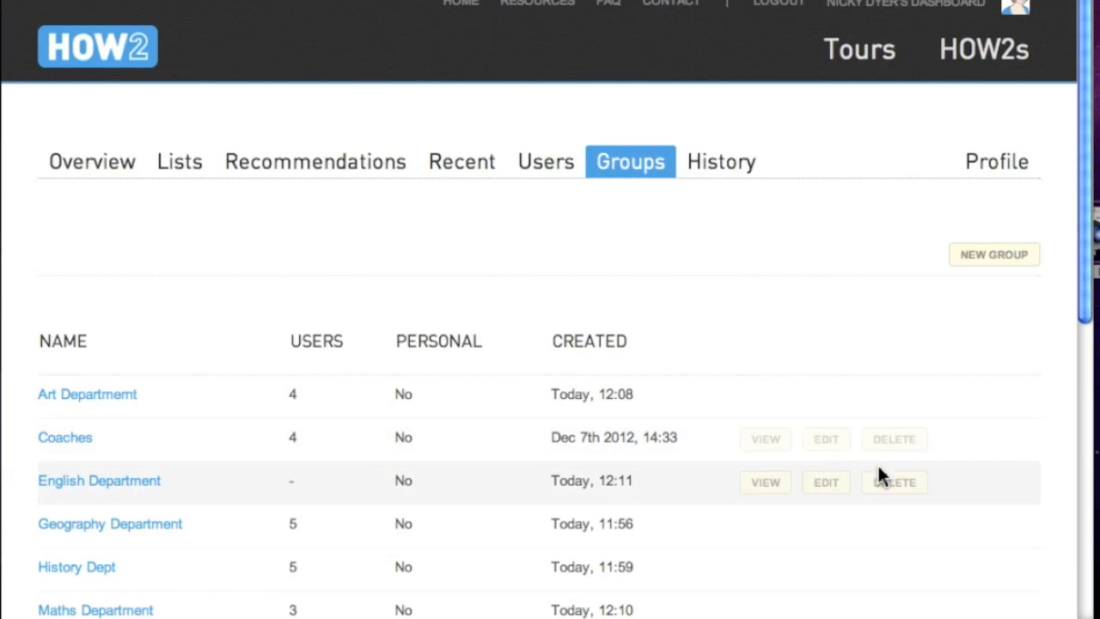
- Add two users to the English Department group, then reopen its editor and cancel
left_click(825, 486)
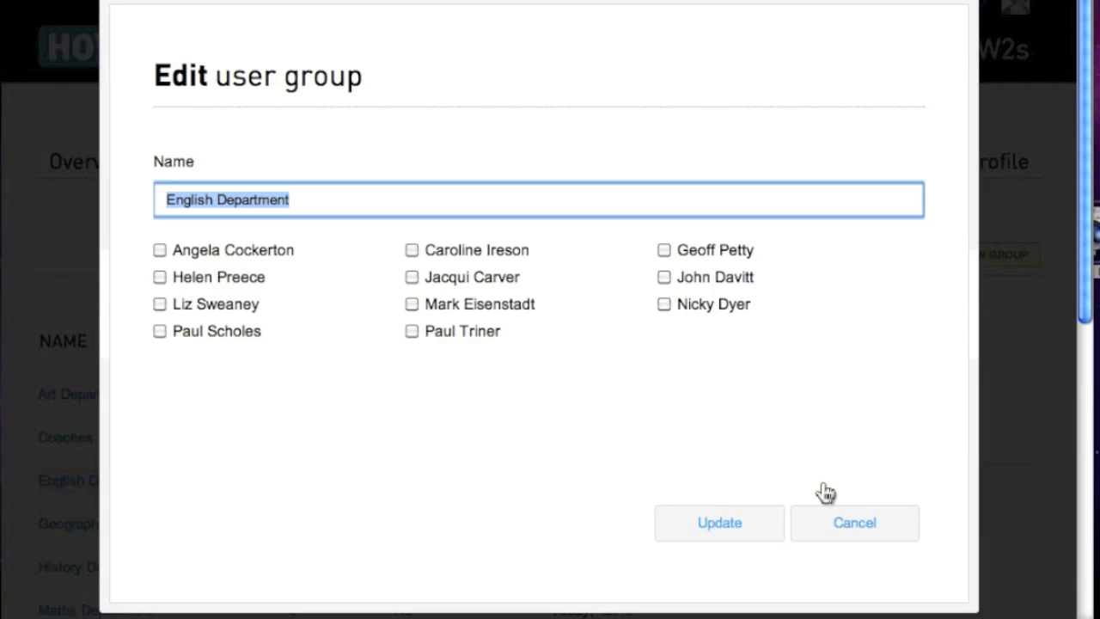
left_click(159, 276)
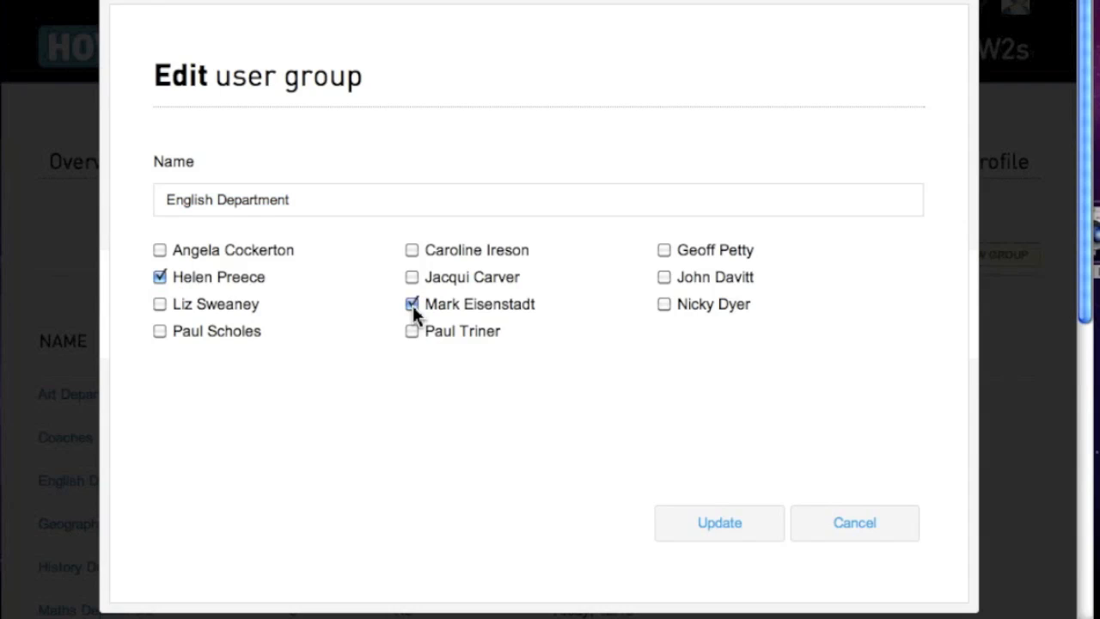
left_click(708, 534)
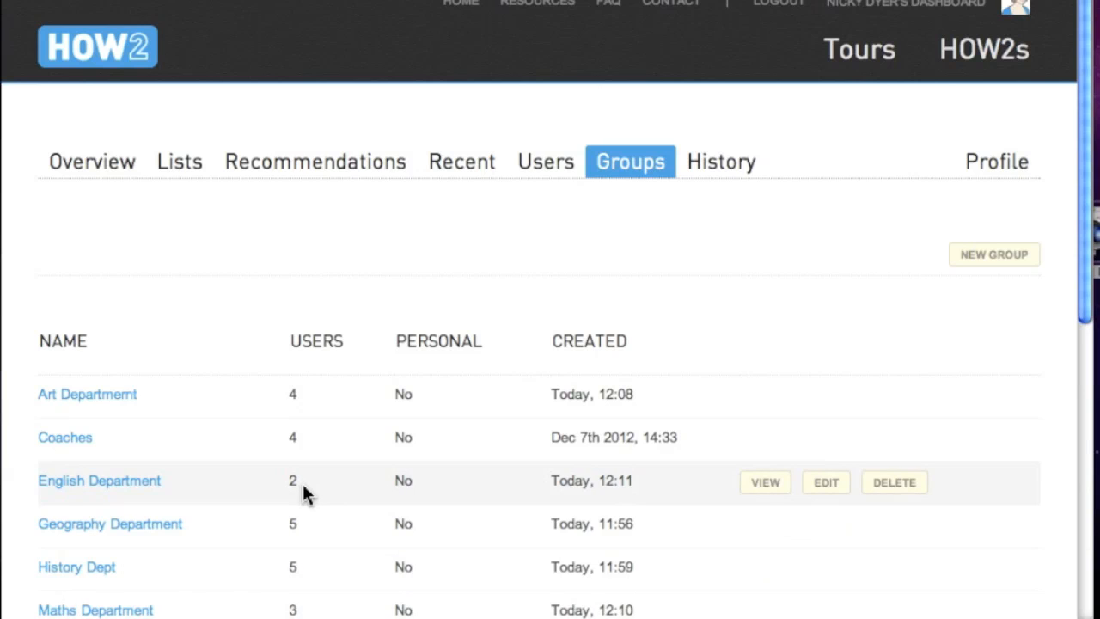
left_click(824, 482)
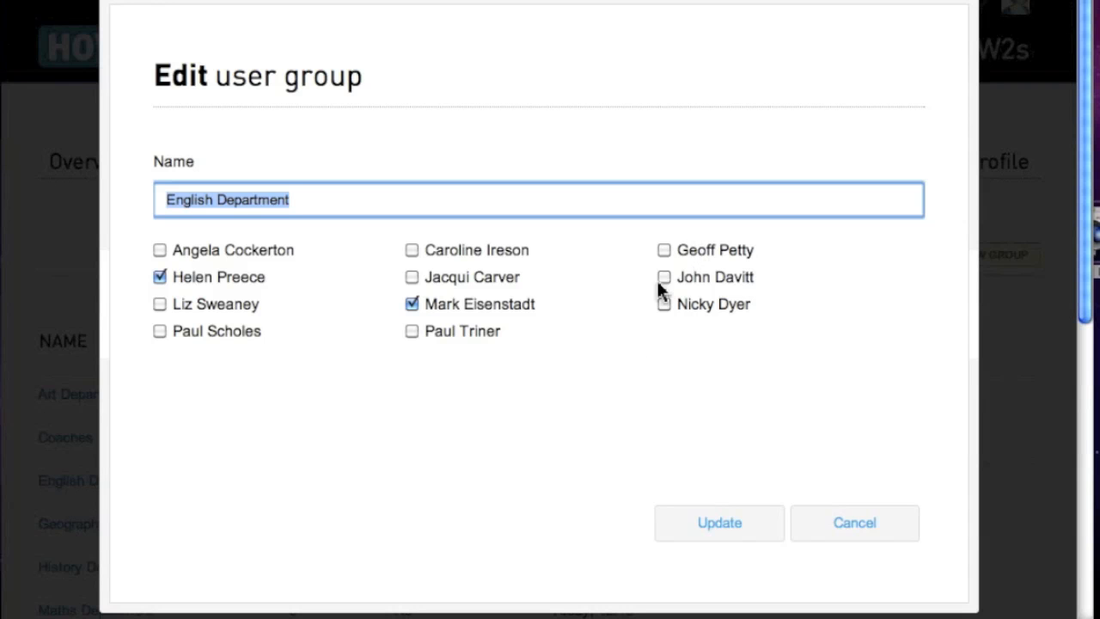
left_click(856, 523)
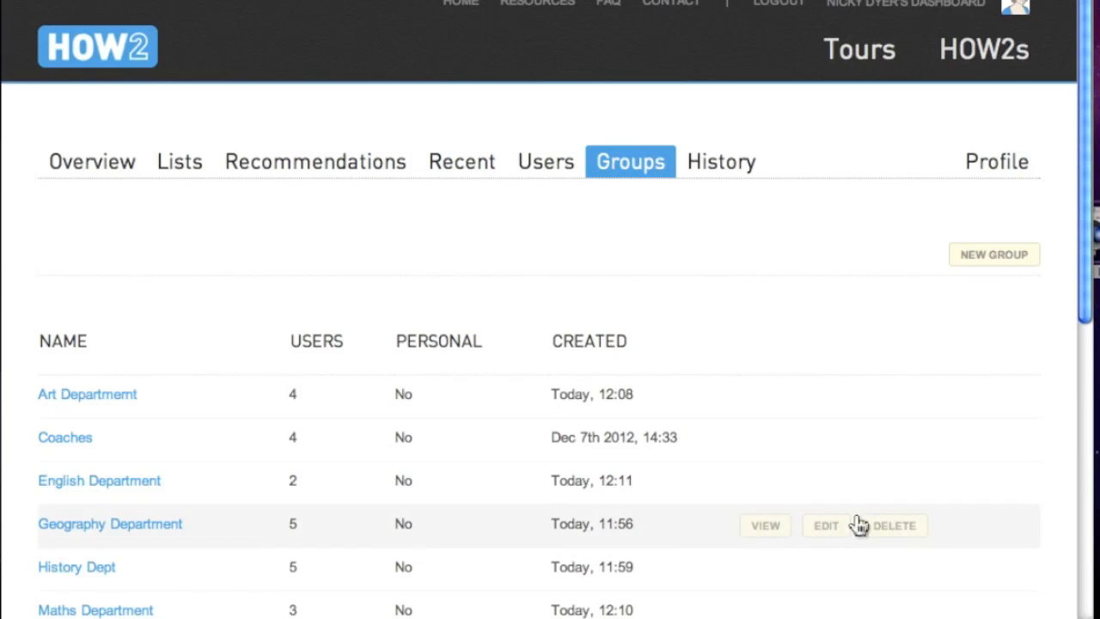
- Remove one member from the Geography Department group, then return to the dashboard Overview
left_click(142, 525)
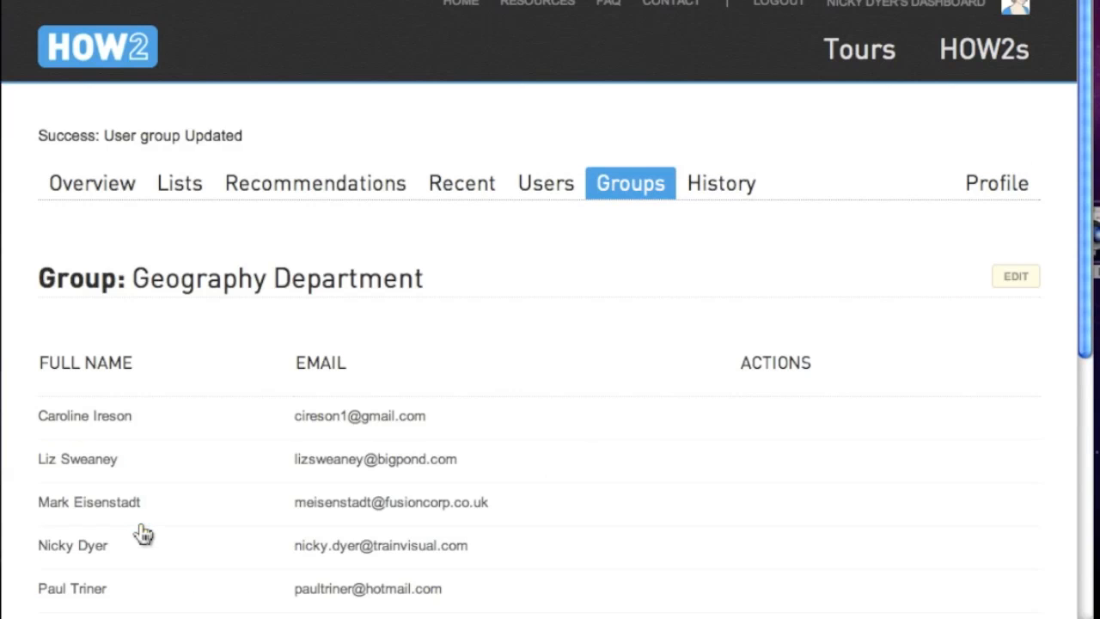
mouse_move(393, 417)
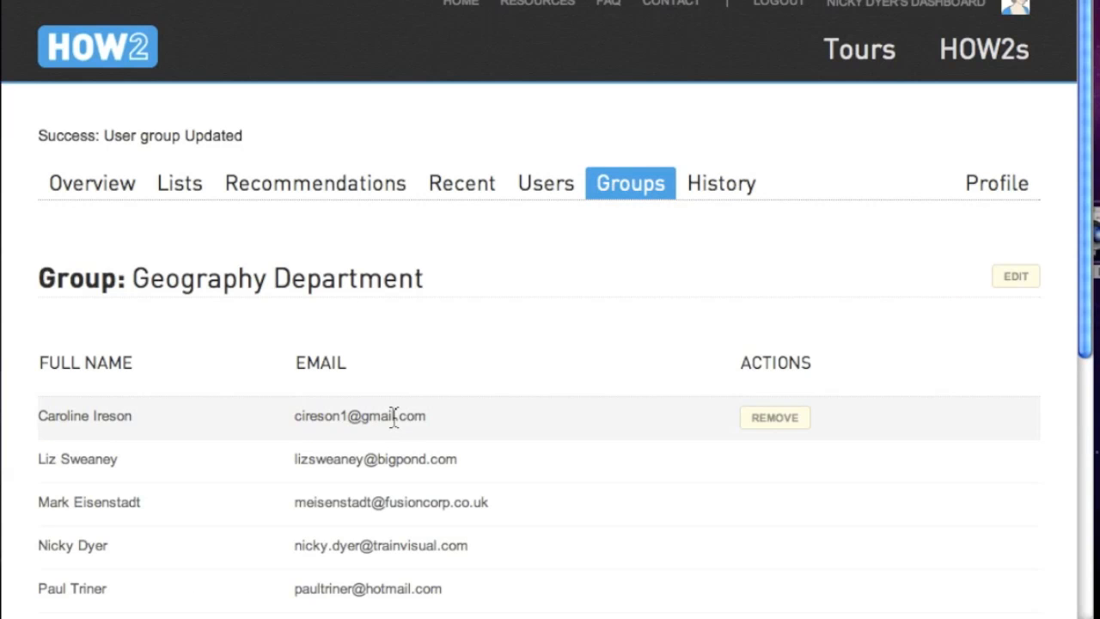
mouse_move(413, 459)
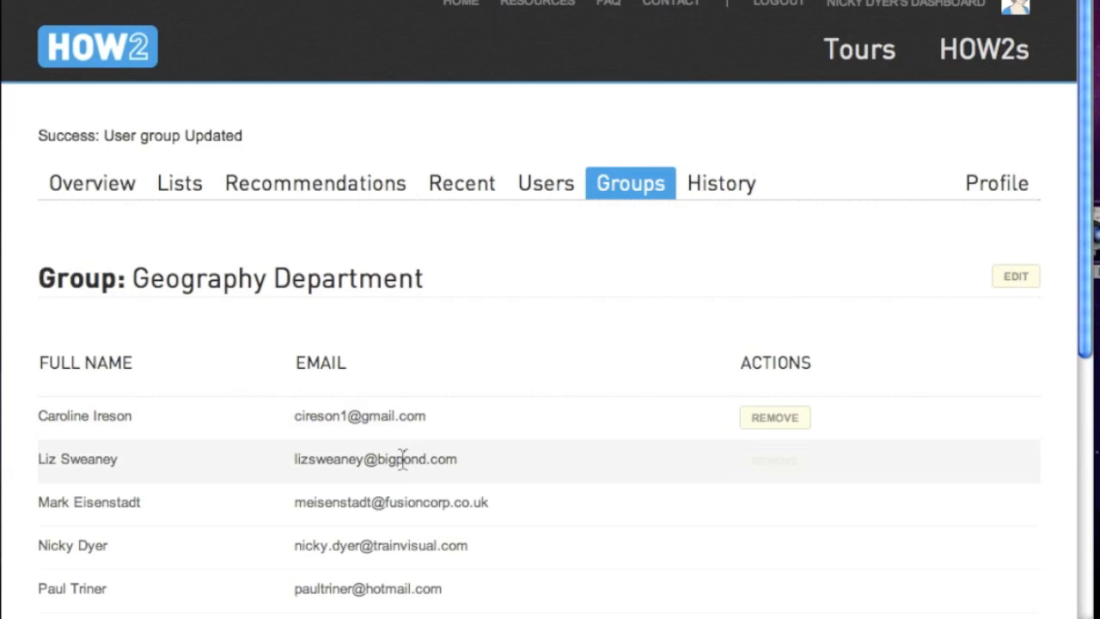
left_click(778, 462)
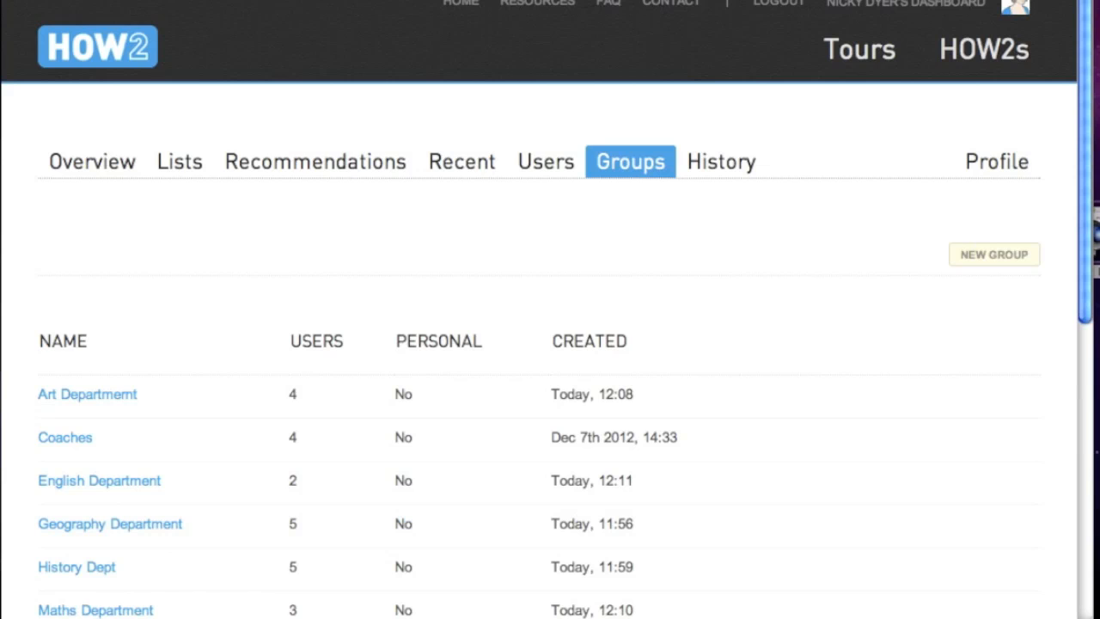
scroll(548, 344, "down", 2)
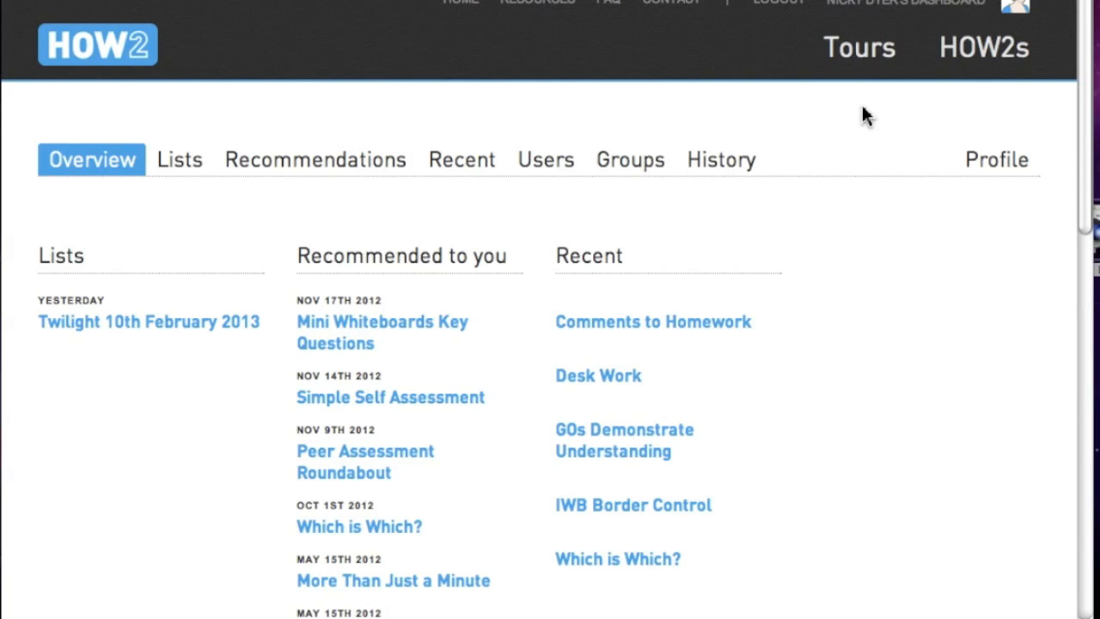
left_click(992, 50)
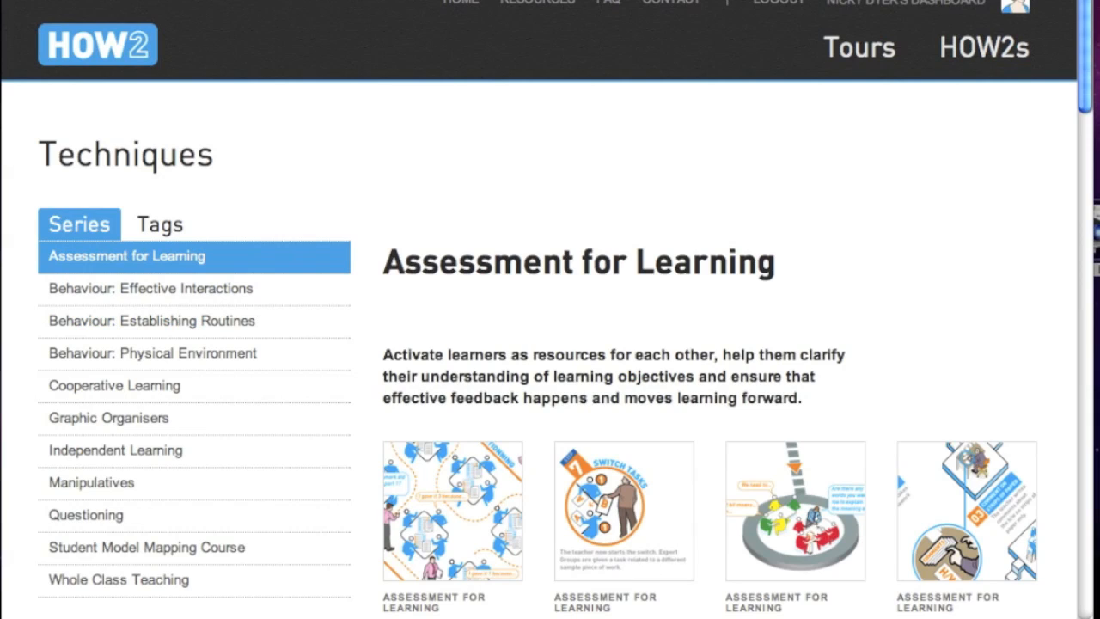
mouse_move(590, 592)
scroll(550, 344, "down", 5)
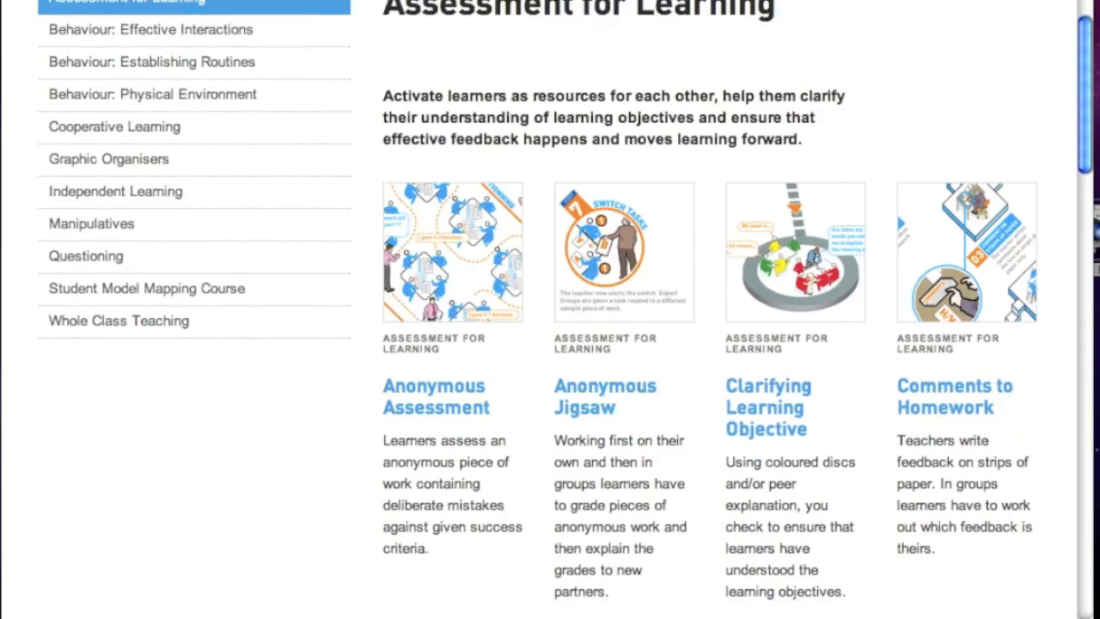
mouse_move(1026, 336)
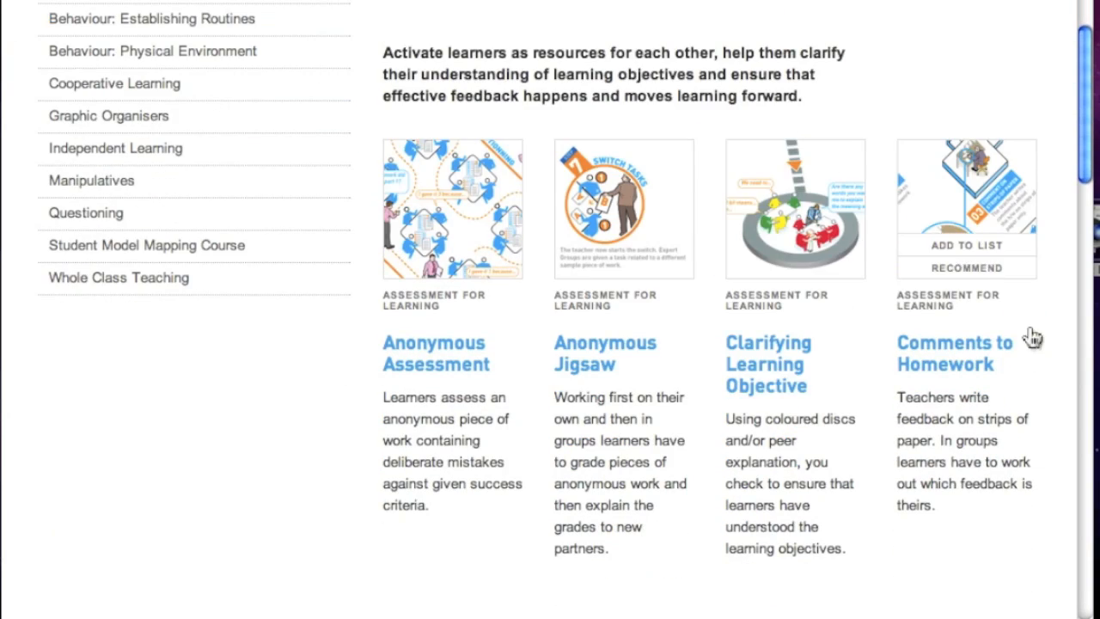
- Save Comments to Homework into a new list named 'Twilight 22nd March 2013'
left_click(964, 248)
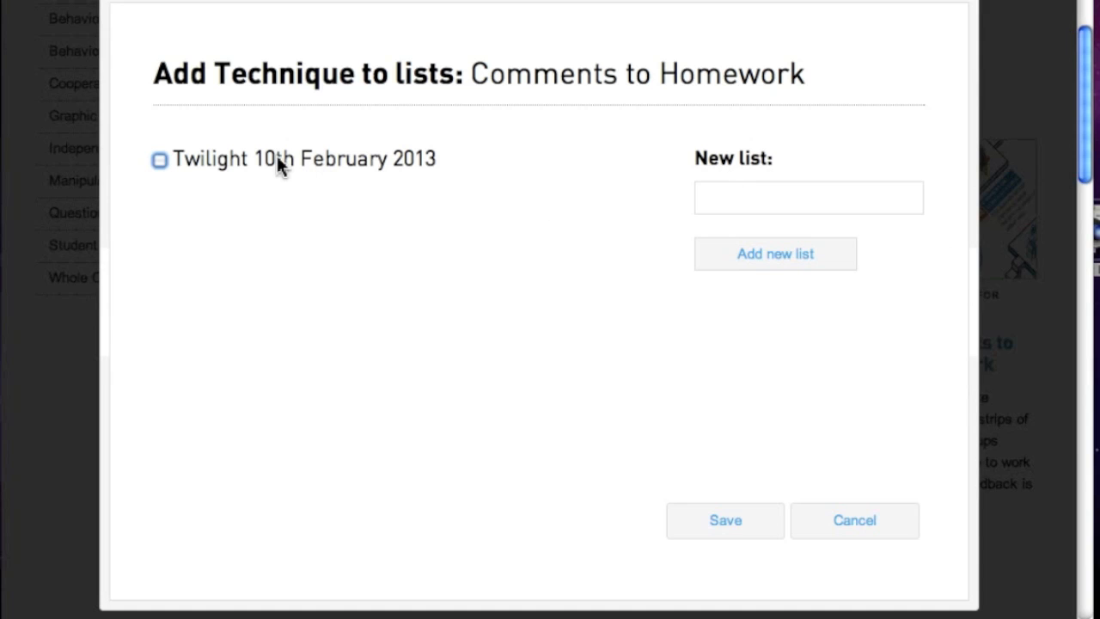
left_click(727, 198)
type("Twilight")
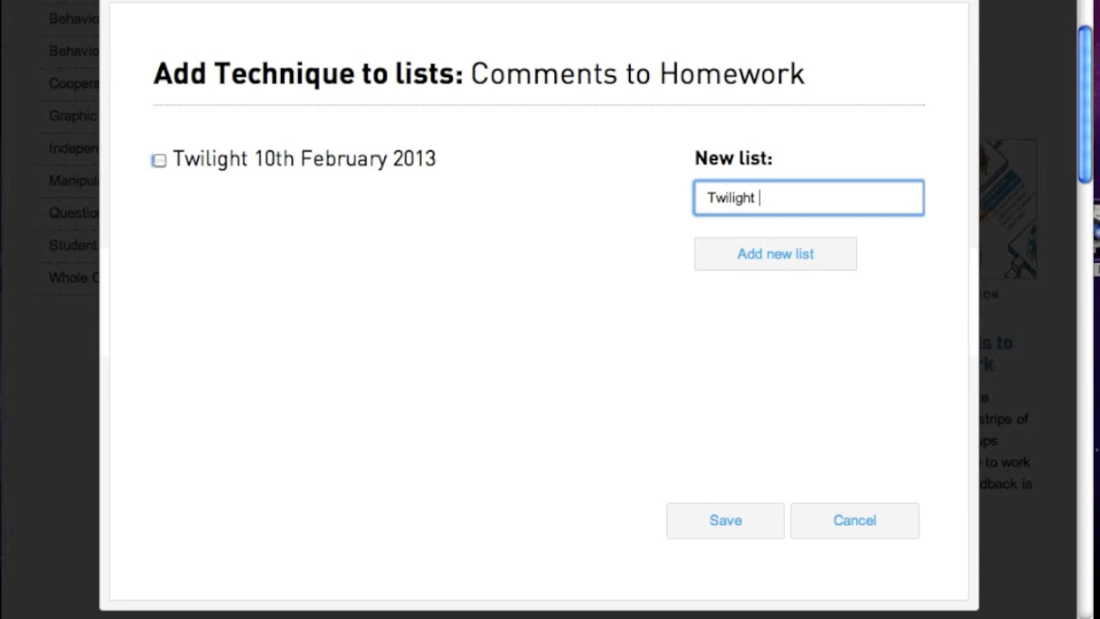
type(" 22nd March 2013")
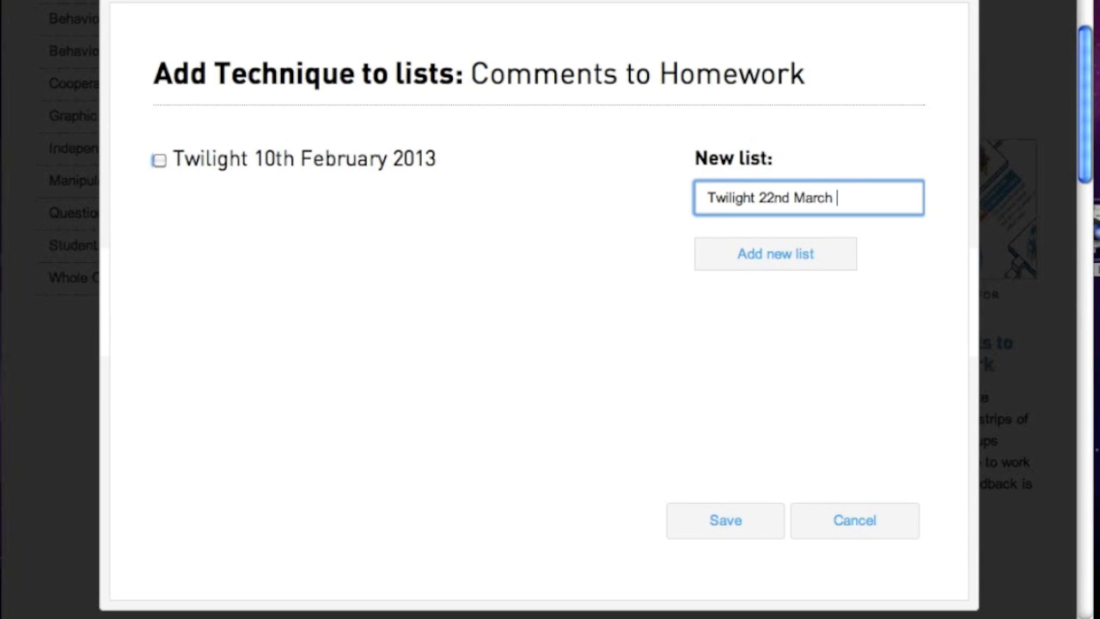
left_click(753, 256)
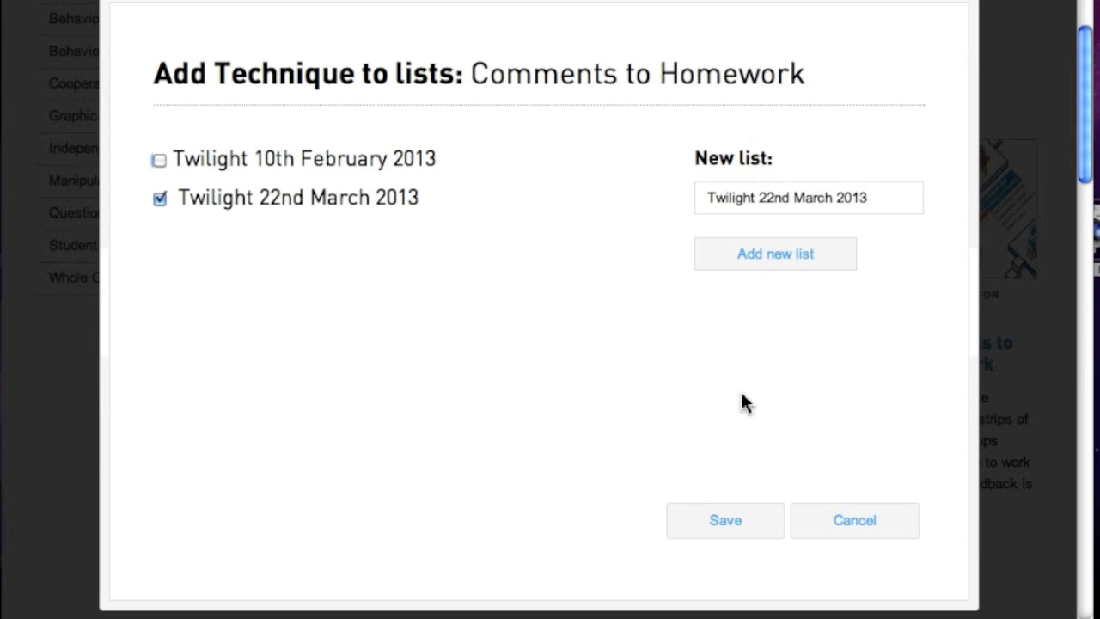
left_click(742, 523)
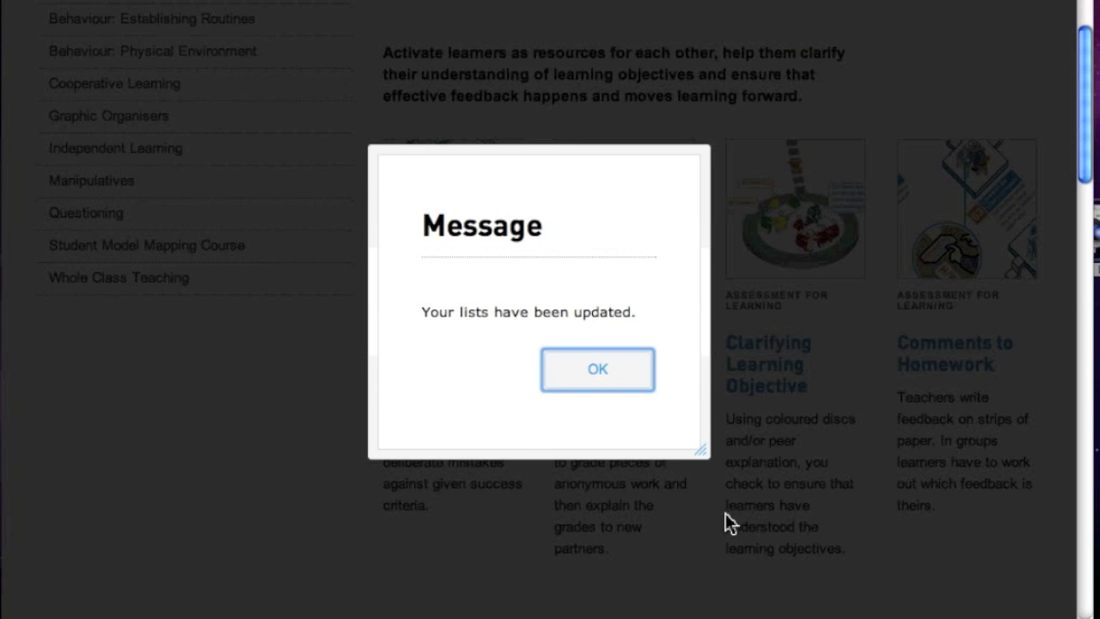
left_click(598, 369)
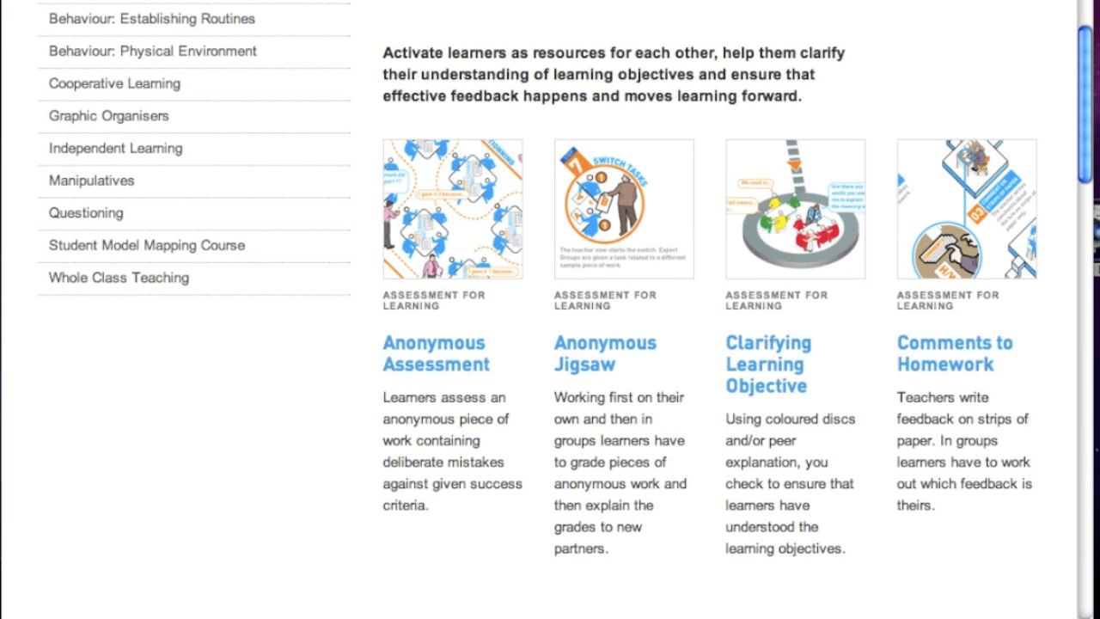
scroll(682, 582, "down", 5)
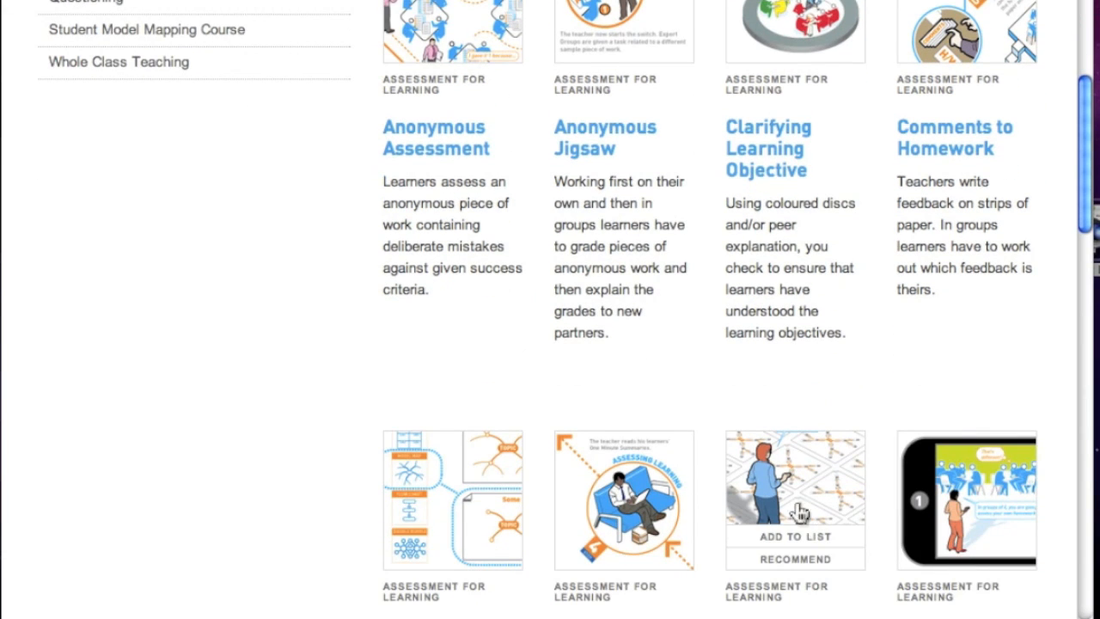
- Save More Than Just a Minute into the existing Twilight 22nd March 2013 list
left_click(797, 538)
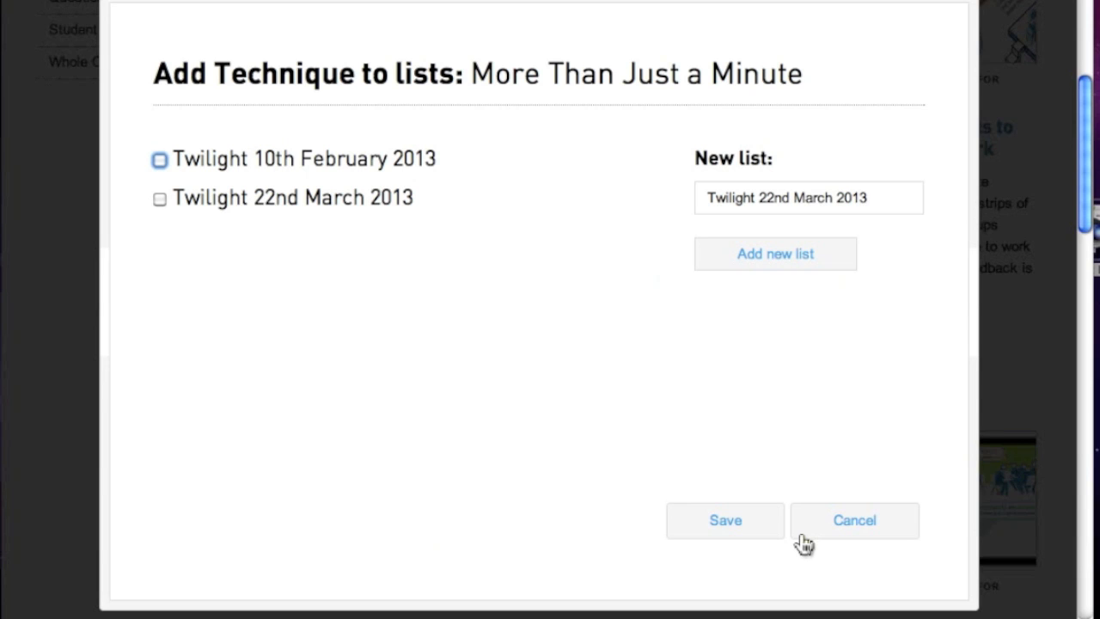
left_click(160, 200)
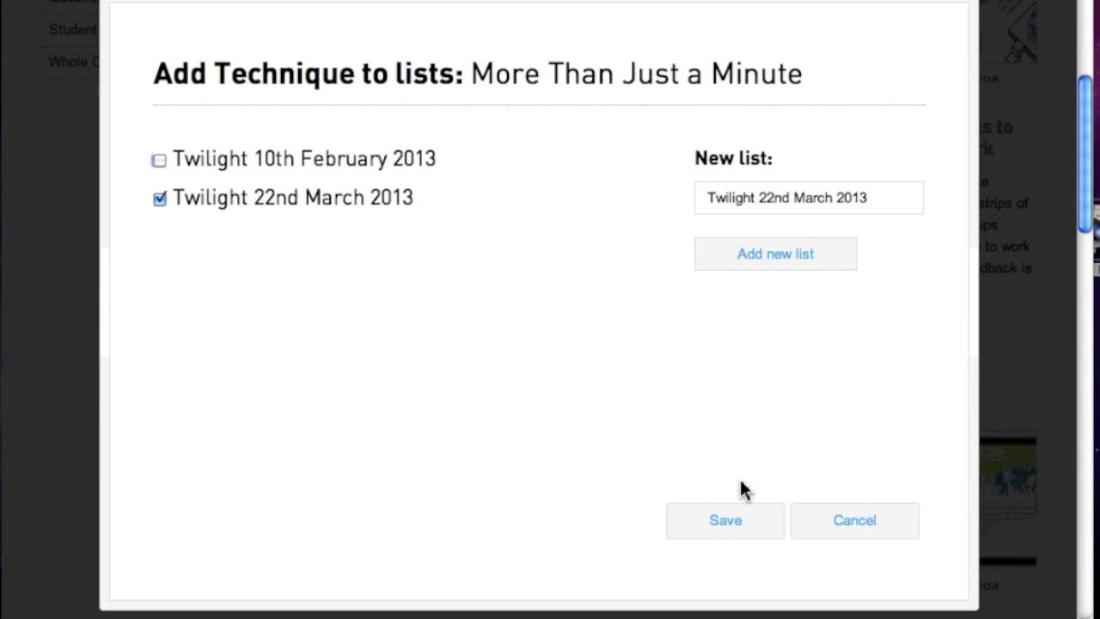
left_click(736, 531)
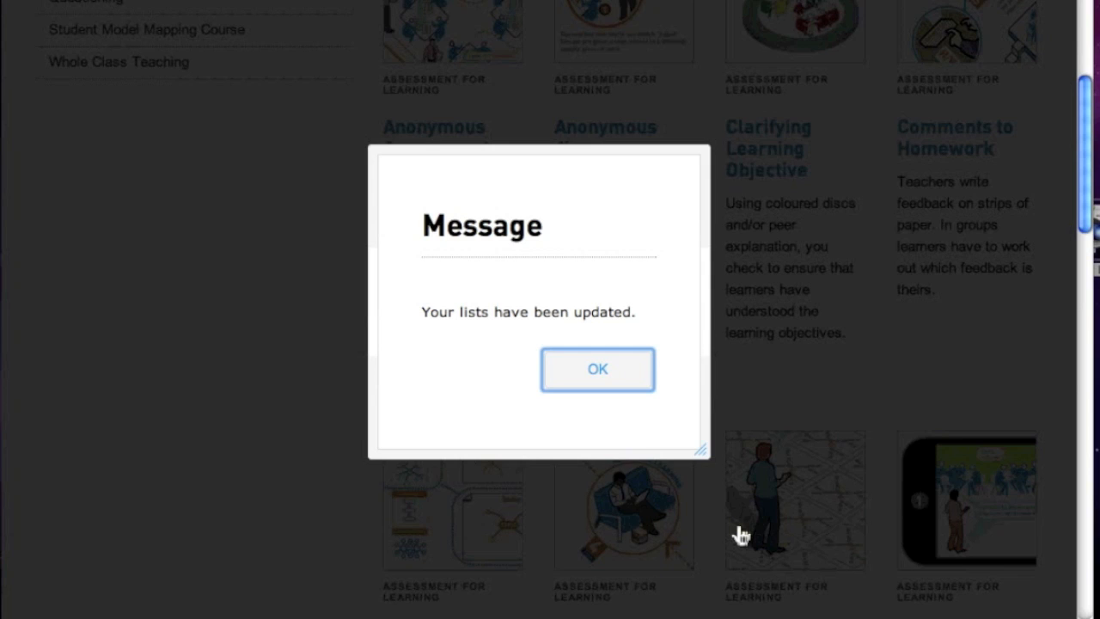
left_click(601, 370)
left_click(1087, 22)
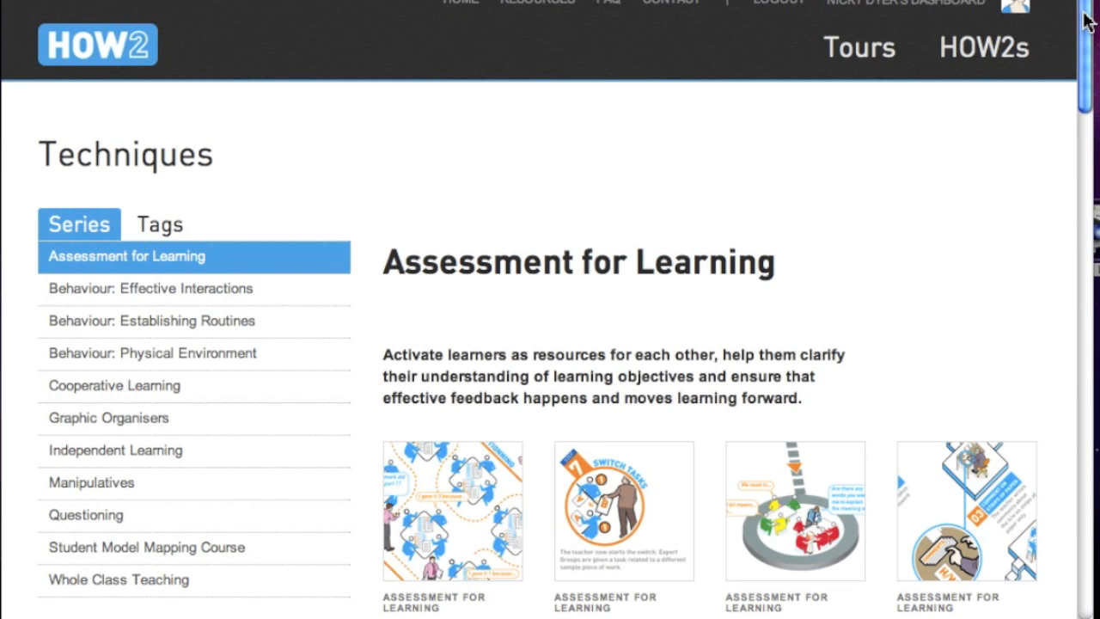
- Open the Twilight 22nd March 2013 list from the dashboard's Lists tab
left_click(918, 5)
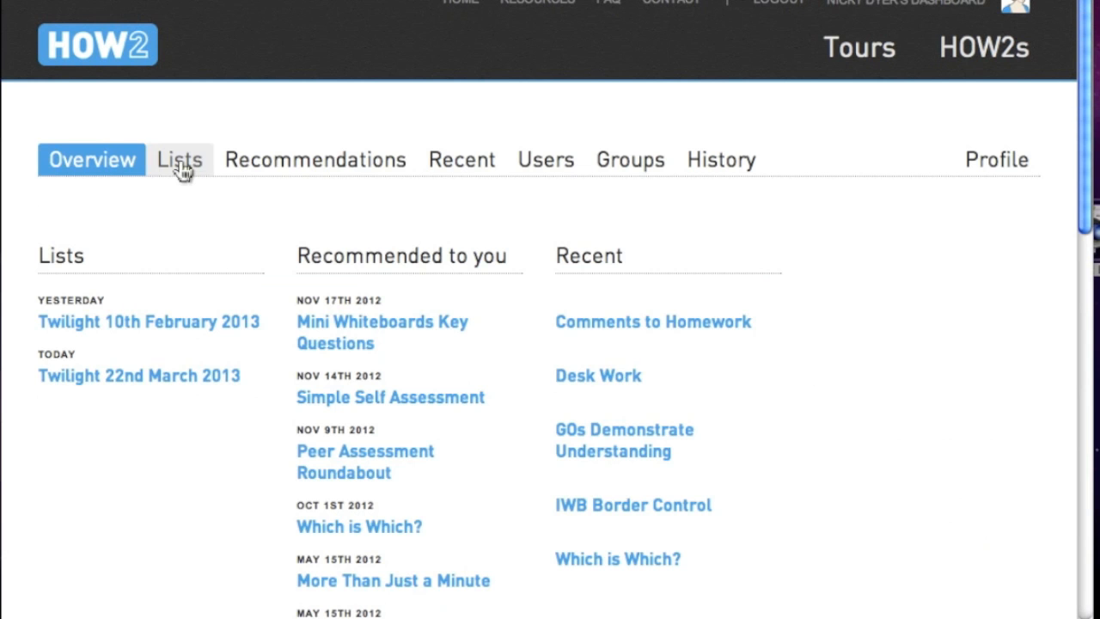
left_click(182, 170)
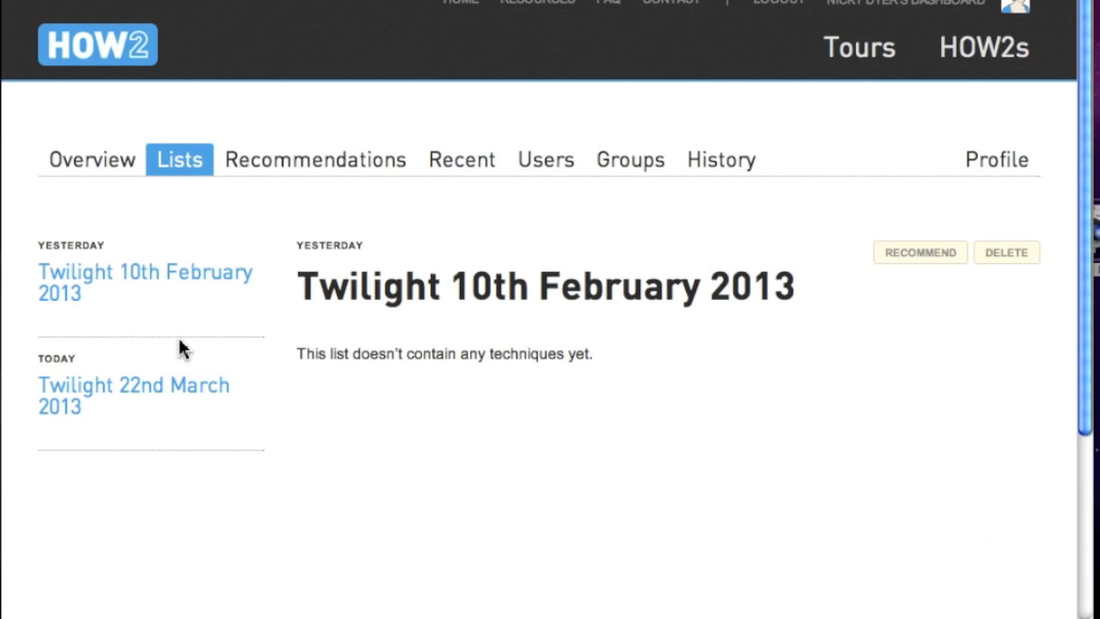
left_click(156, 394)
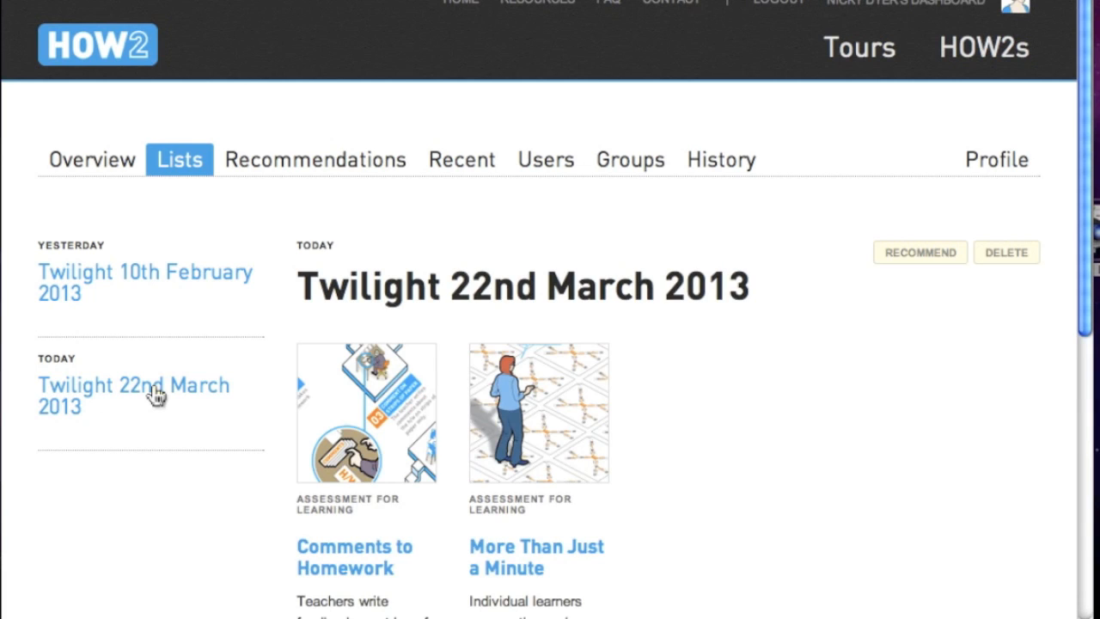
mouse_move(508, 489)
- Recommend the list to Coaches with note 'Please review this prior to the twilight training on 22nd March 2013'
left_click(921, 258)
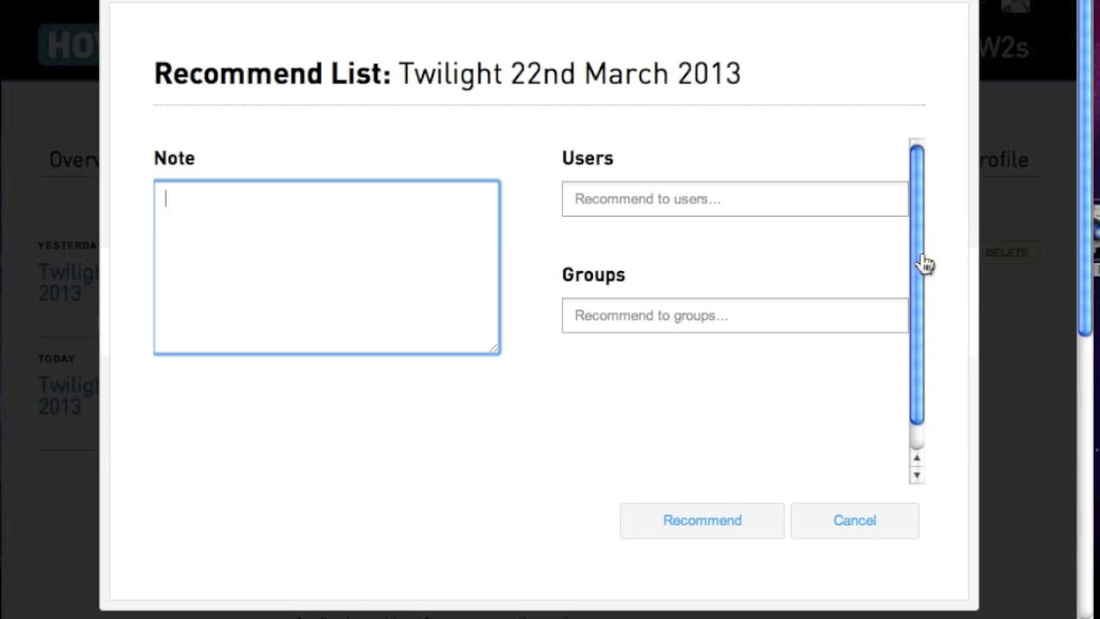
left_click(755, 199)
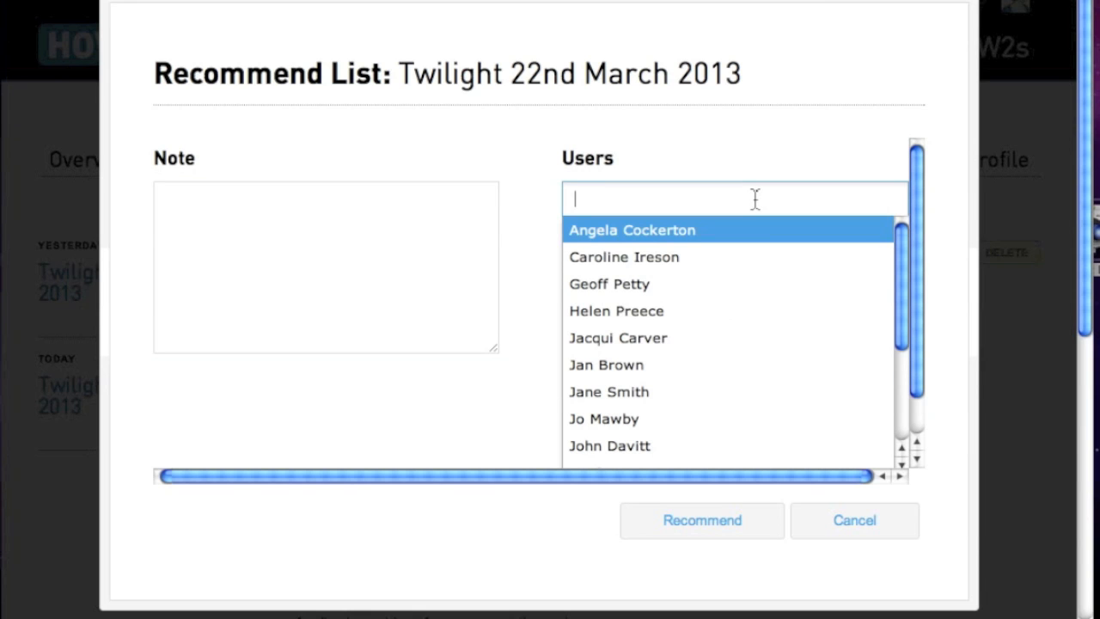
left_click(495, 414)
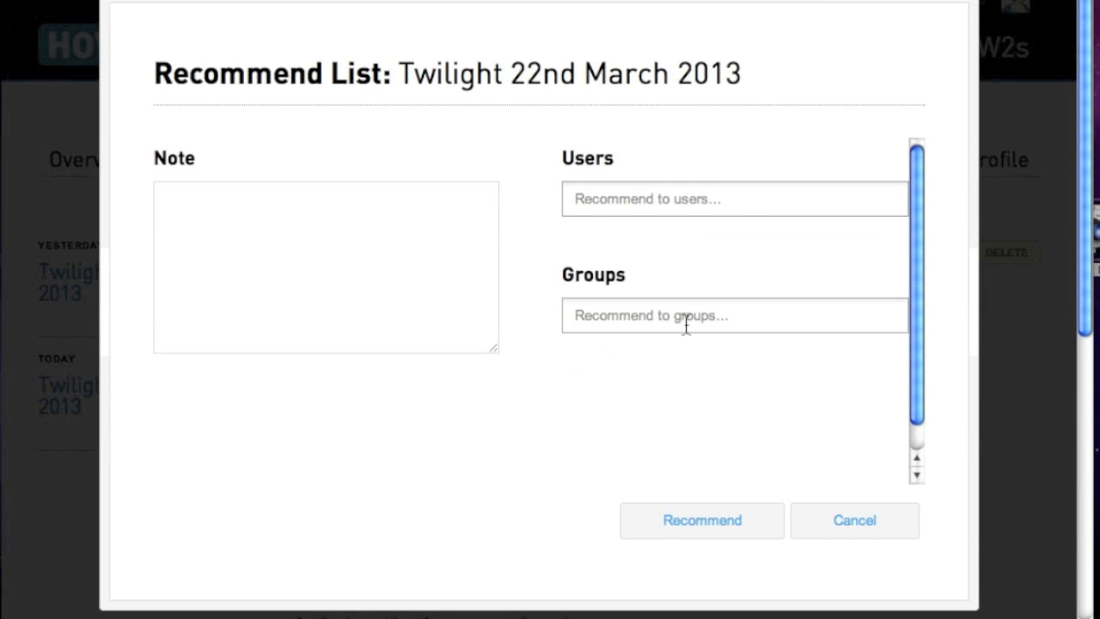
left_click(686, 322)
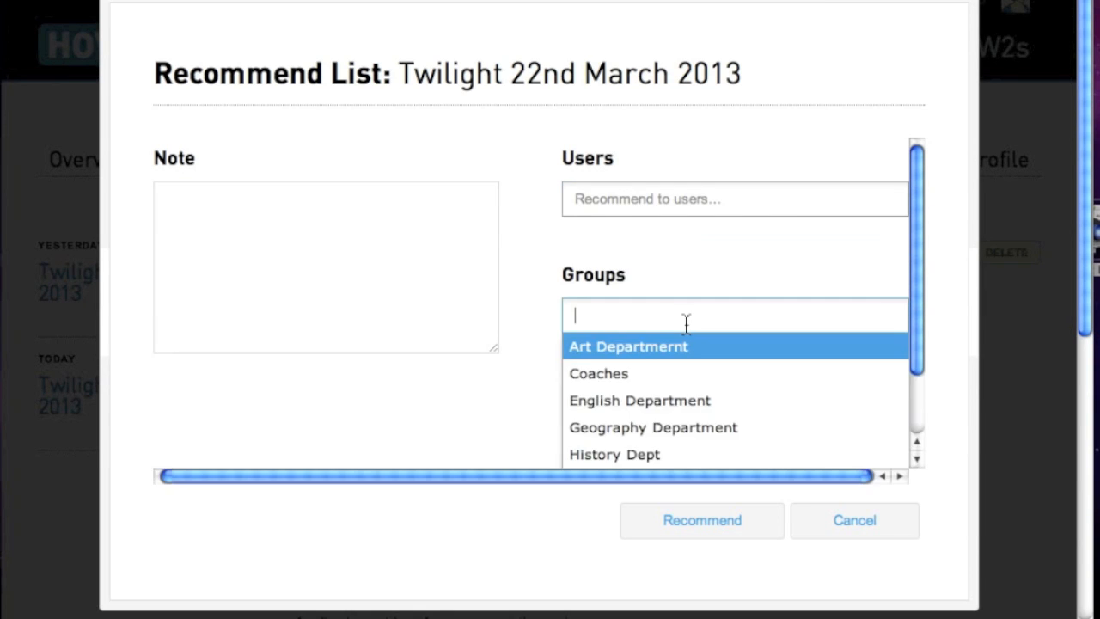
left_click(668, 383)
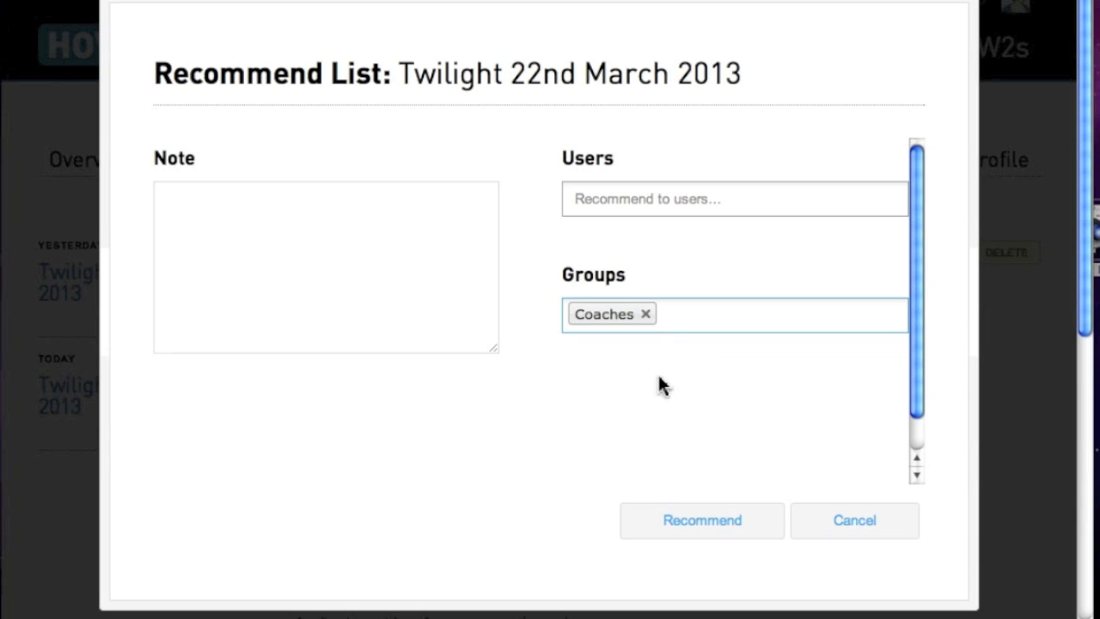
left_click(202, 216)
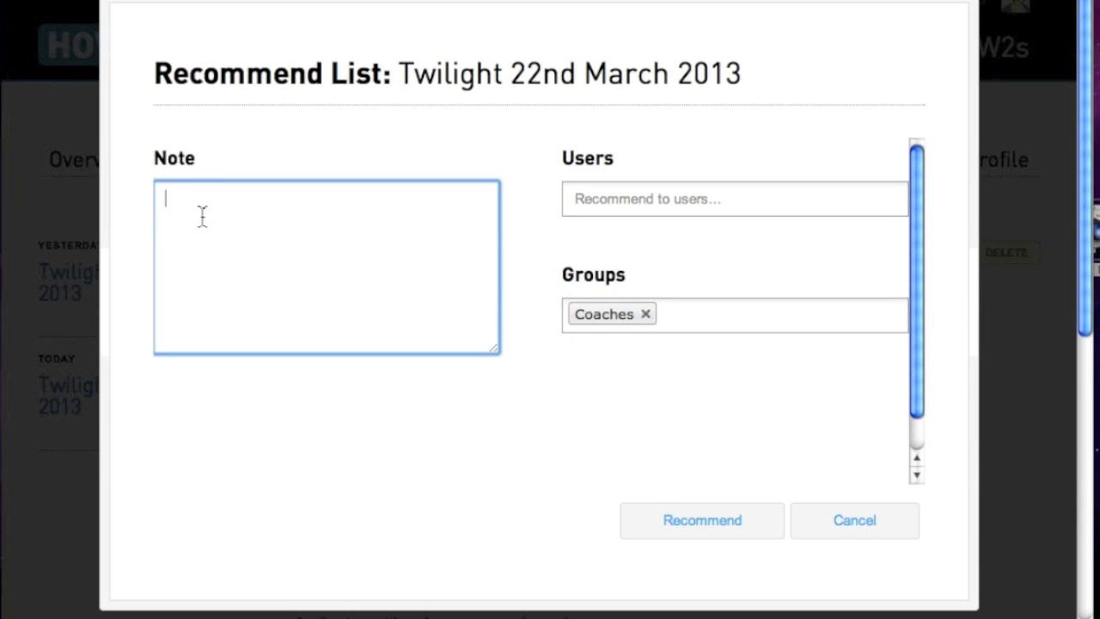
type("Please review this prio")
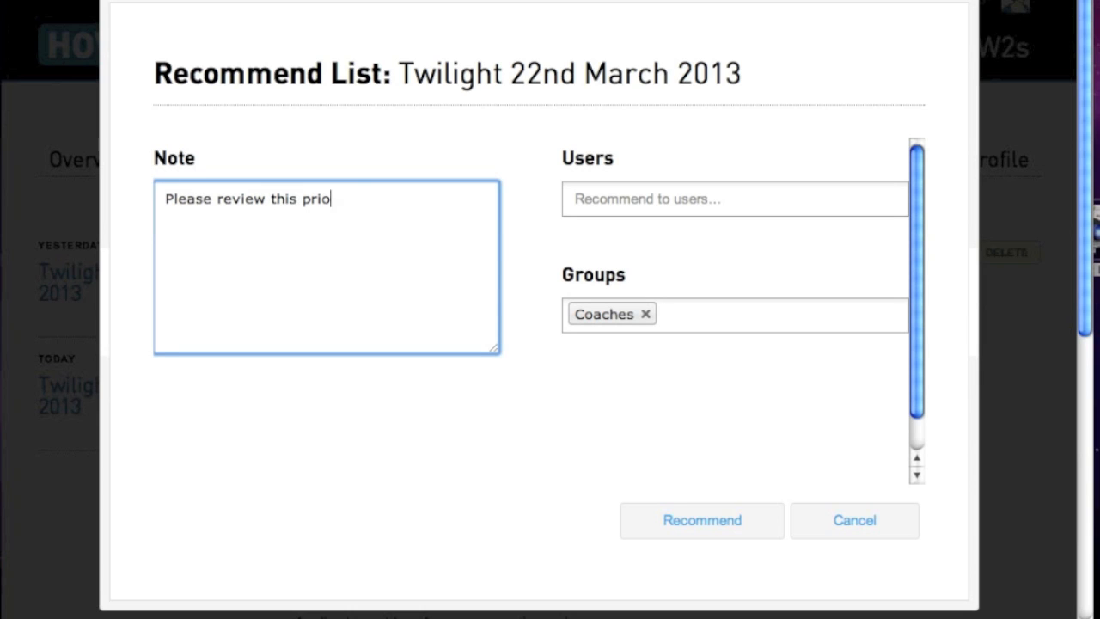
type("r to the twili")
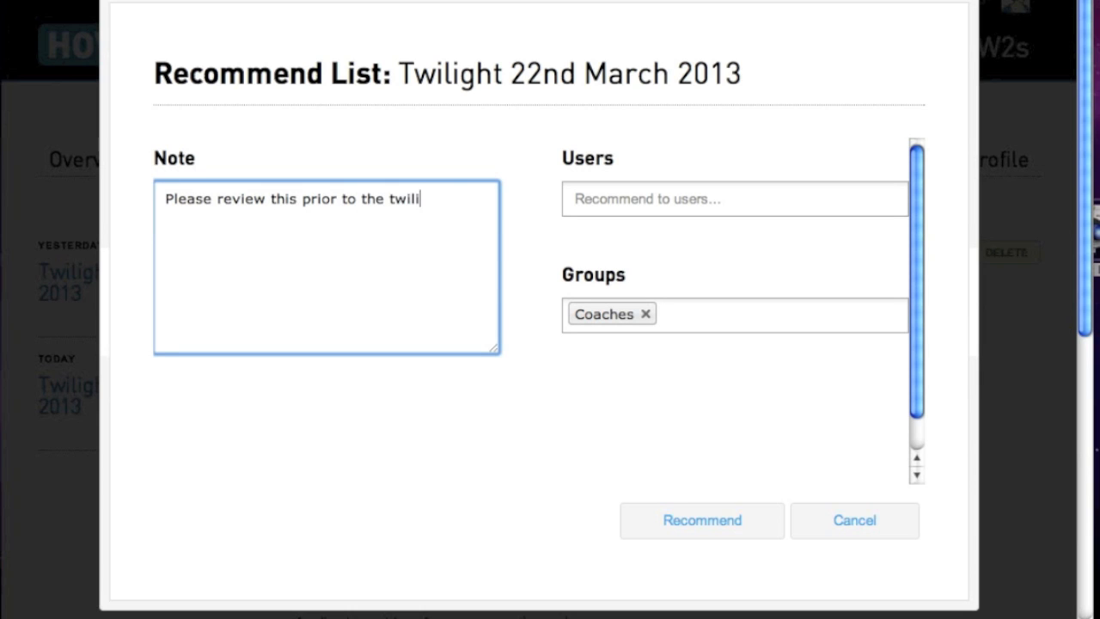
type("ght training on ")
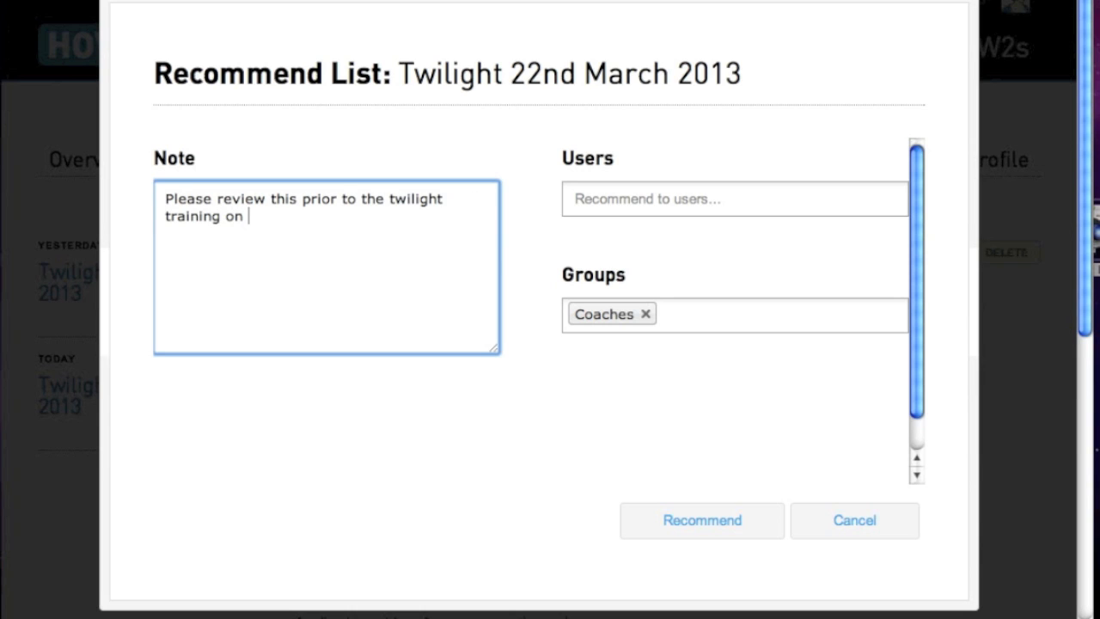
type("22nd March")
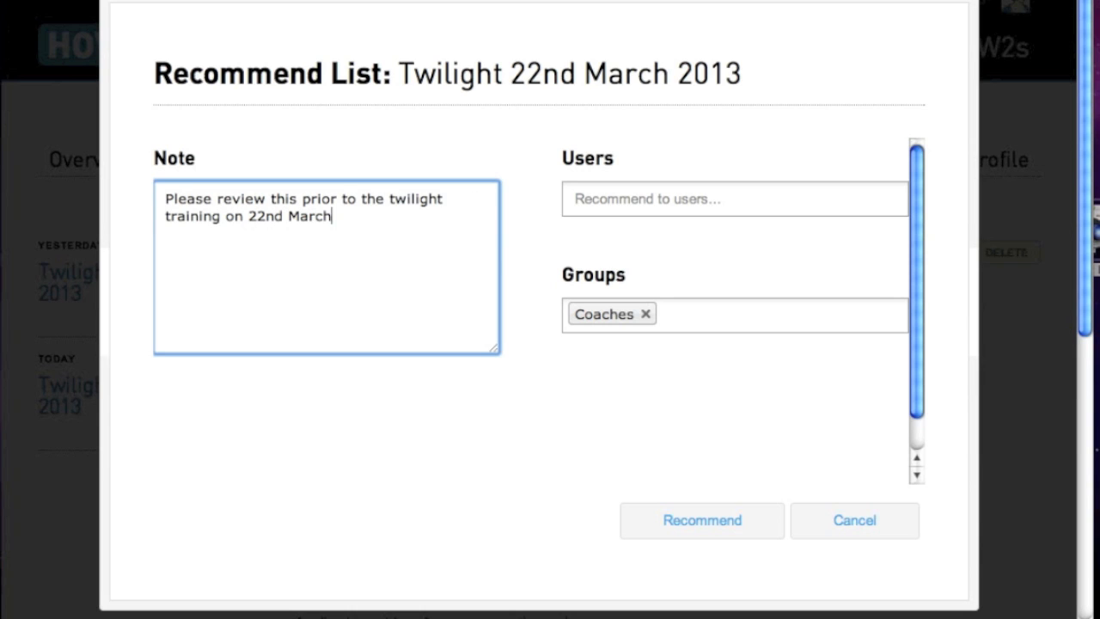
type(" 2013")
left_click(701, 529)
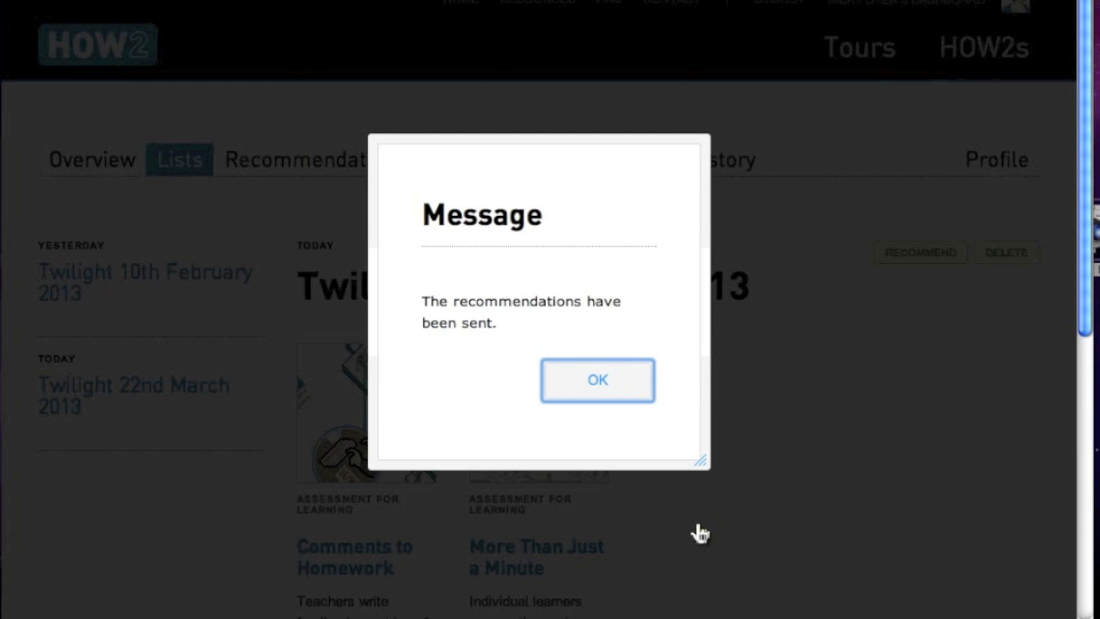
left_click(599, 380)
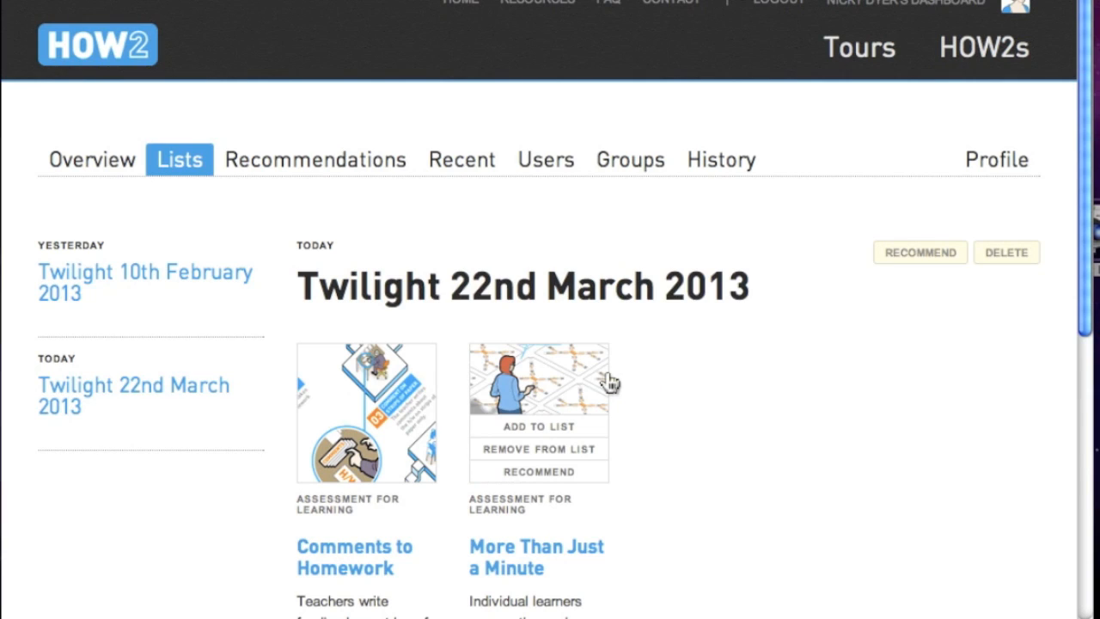